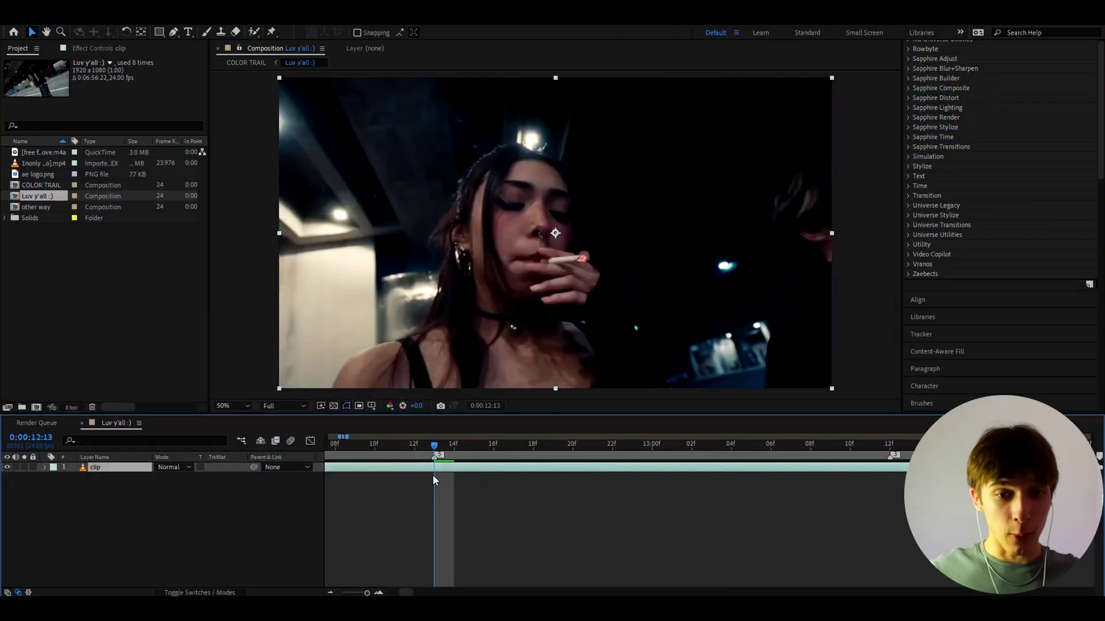
Add a new adjustment layer above the clip and apply S_TimeWarpRGB from the effect search.
scroll(433, 474, "up", 3)
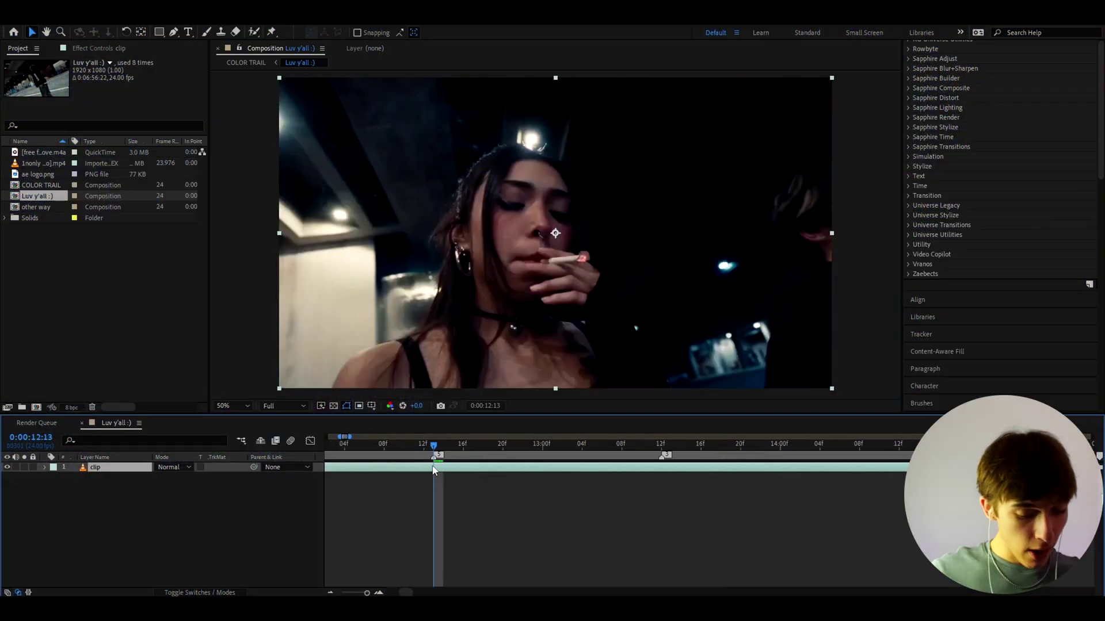
key("ctrl+alt+y")
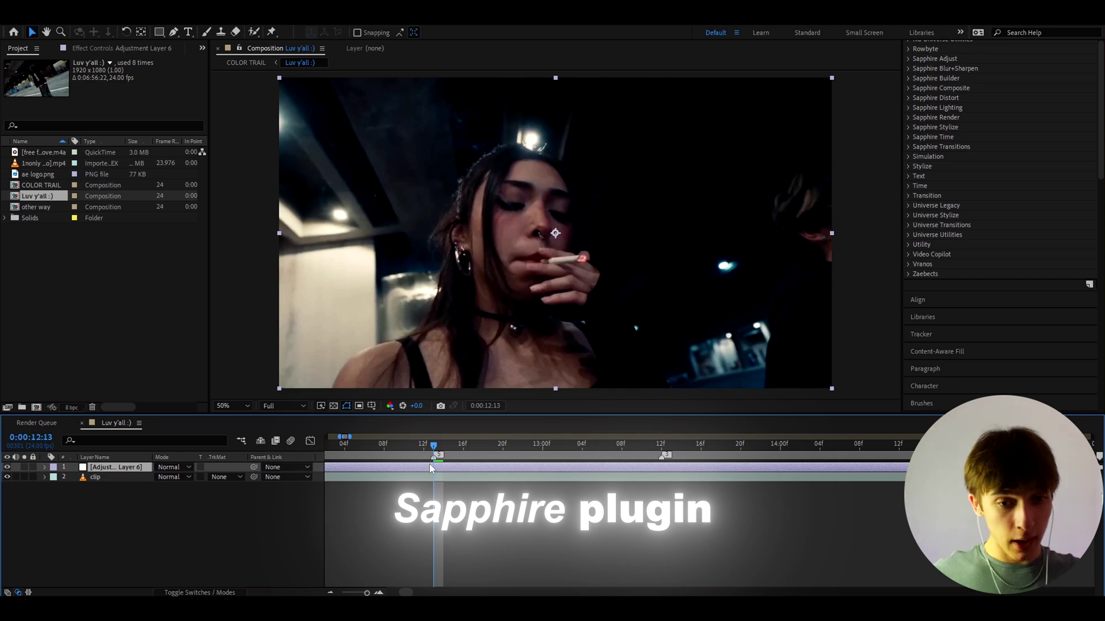
key("ctrl+space")
type("s_timewarp")
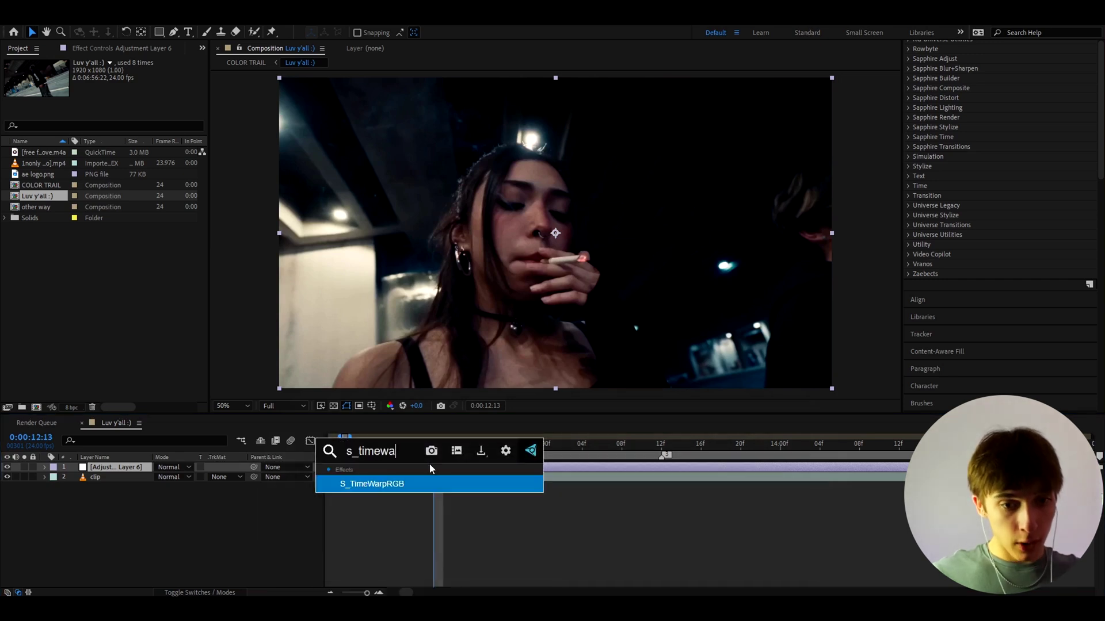
left_click(407, 484)
Save the project and preview the colour trails, stopping near frame 12:13.
key("ctrl+space")
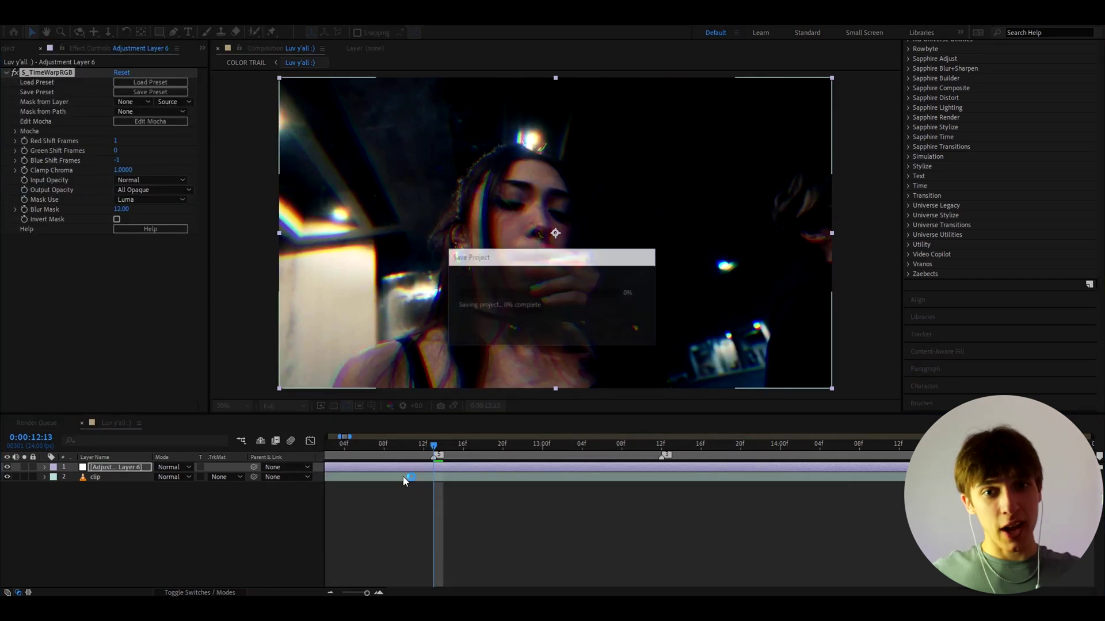
key("Escape")
key("space")
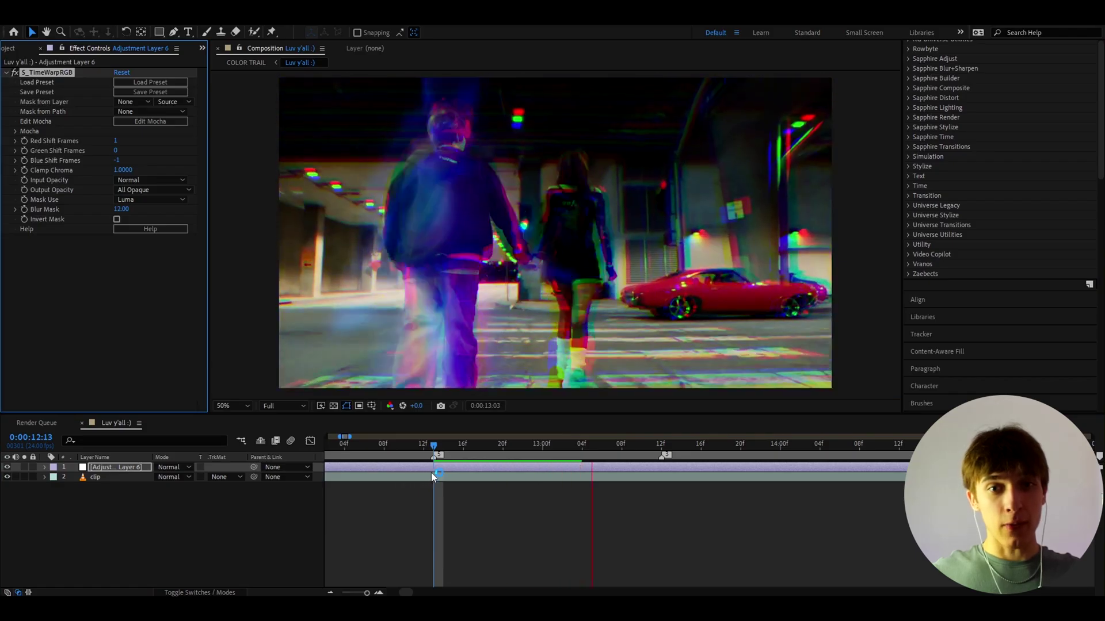
key("minus")
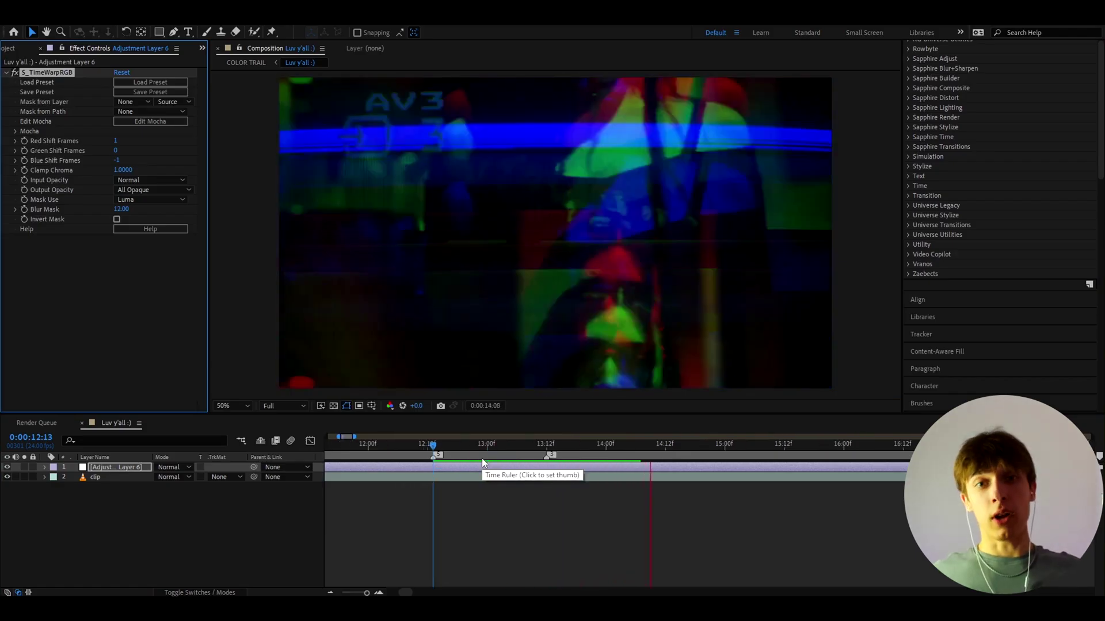
left_click_drag(481, 441, 435, 432)
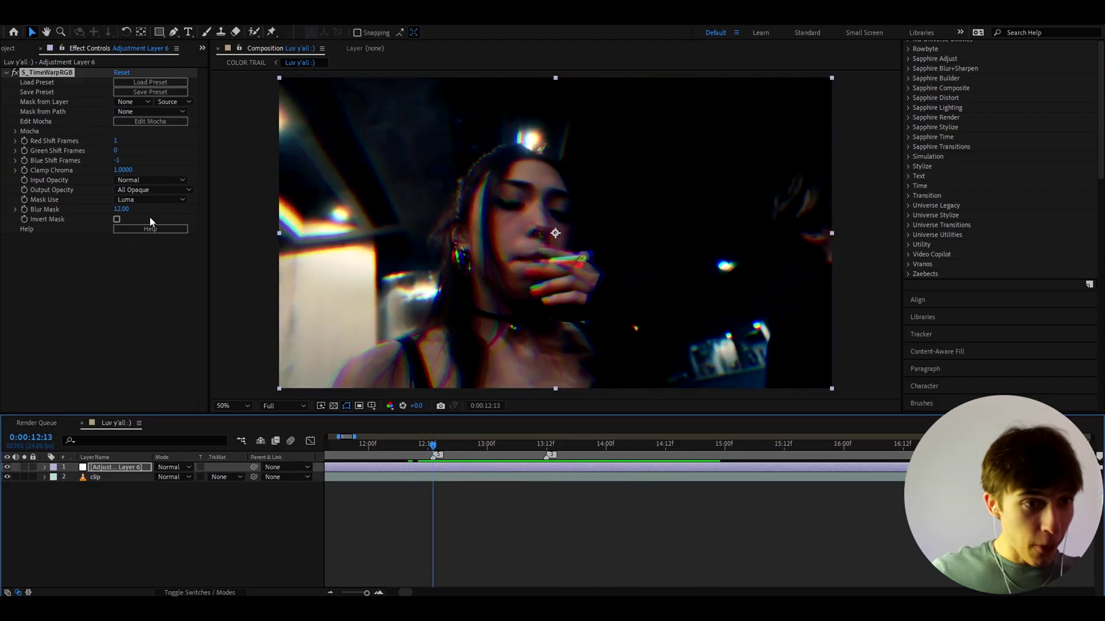
Set S_TimeWarpRGB Red Shift Frames to 6 and preview the stronger red and cyan trails.
left_click(115, 141)
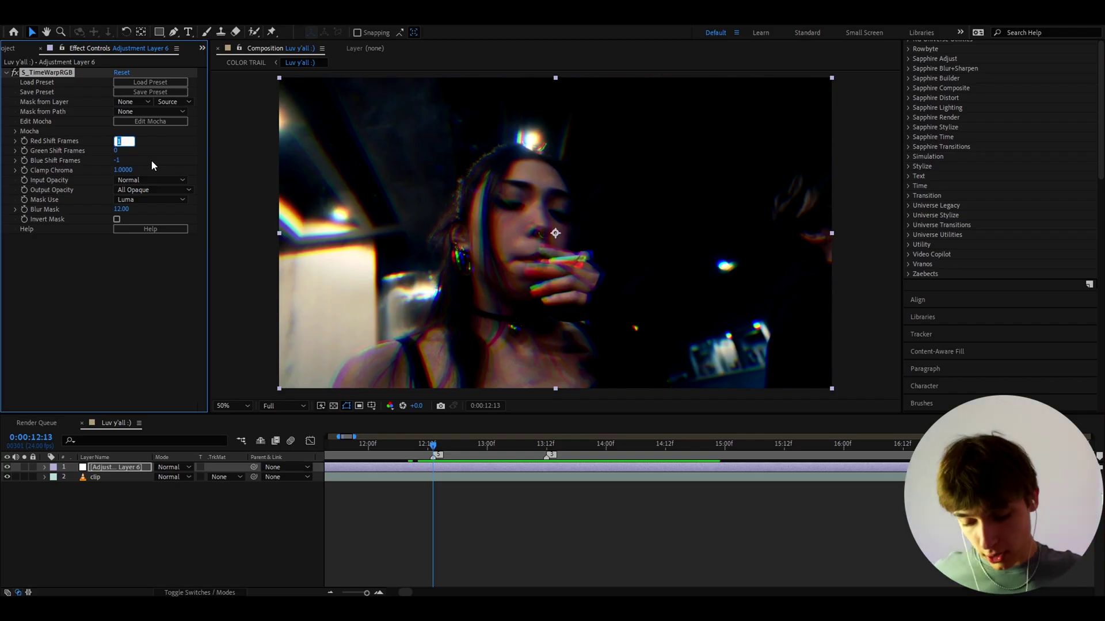
type("6")
key("Return")
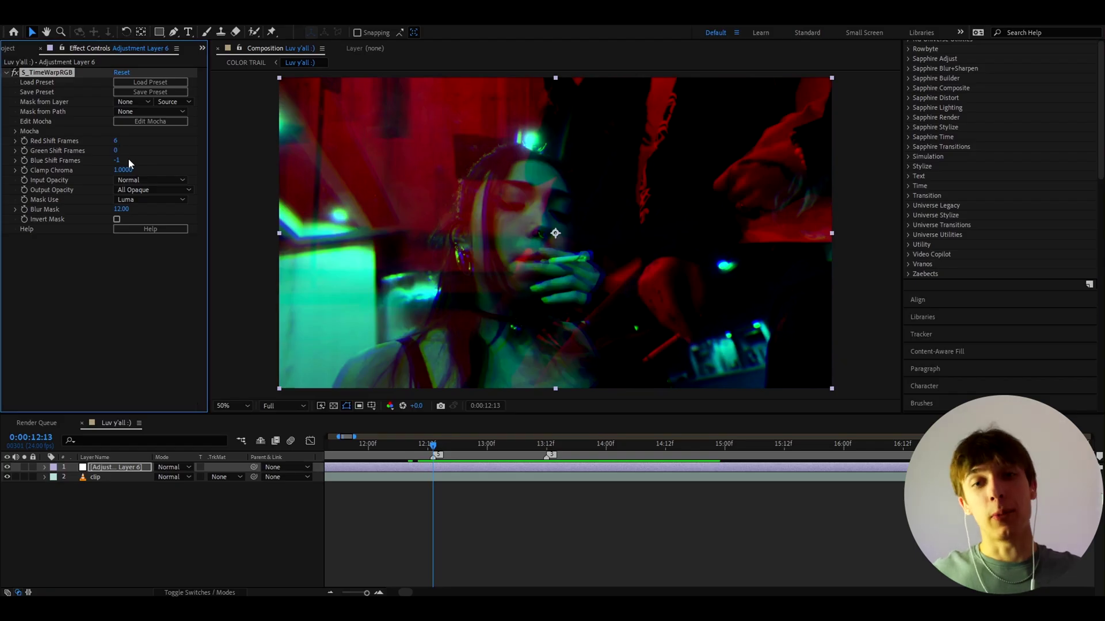
key("space")
left_click(434, 443)
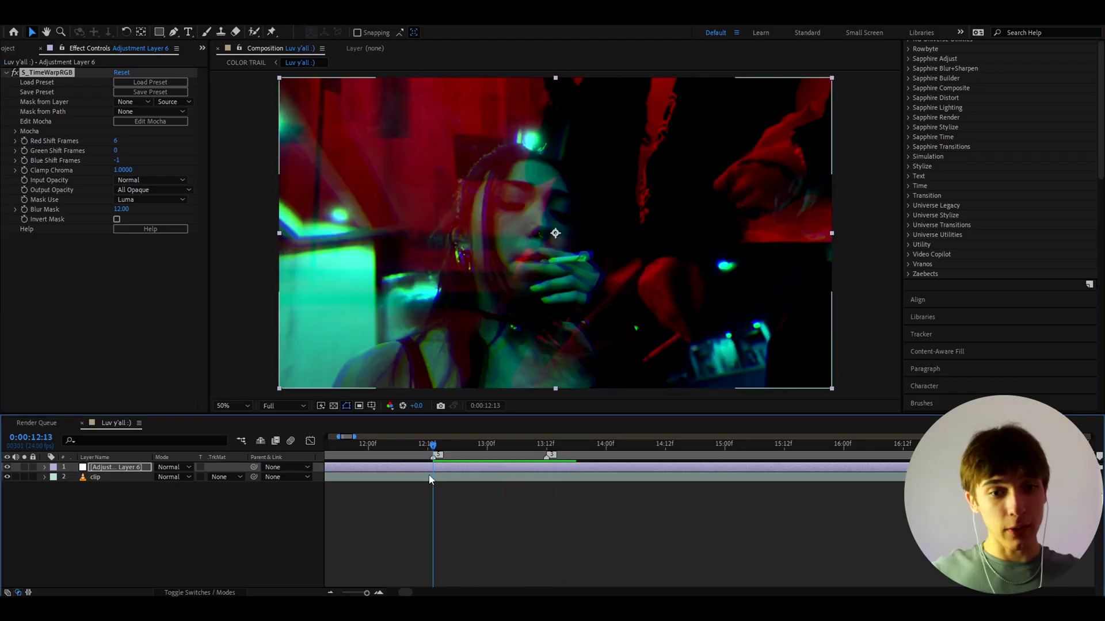
Set Green Shift Frames to 2 and Blue Shift Frames to 3, then preview the purple-green trails.
left_click(429, 468)
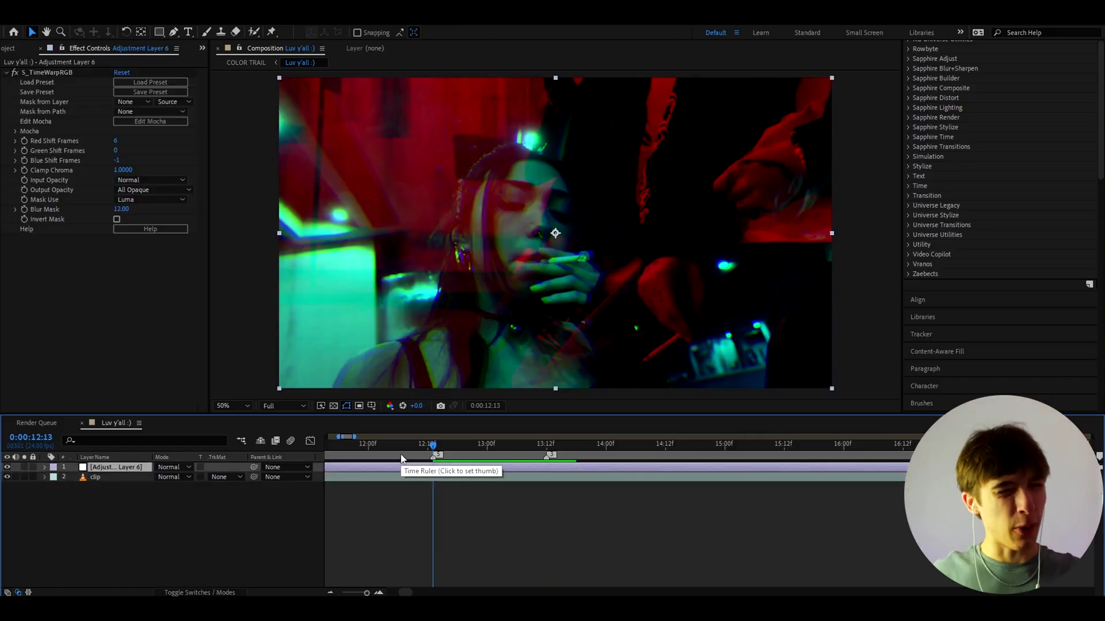
left_click(117, 151)
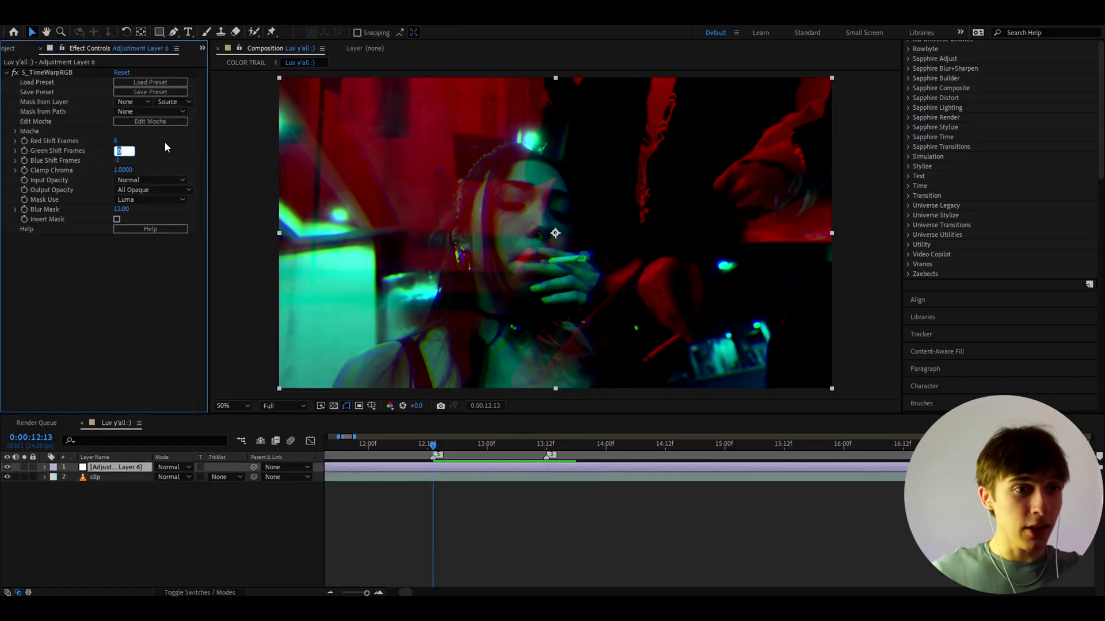
type("2")
key("Return")
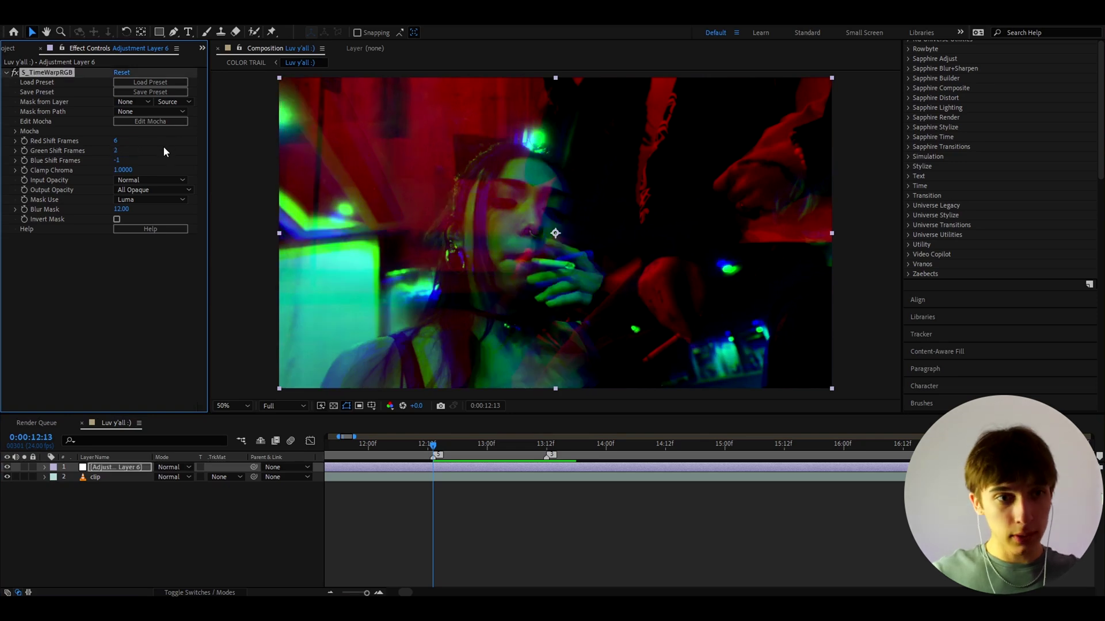
left_click(123, 163)
type("3")
key("Return")
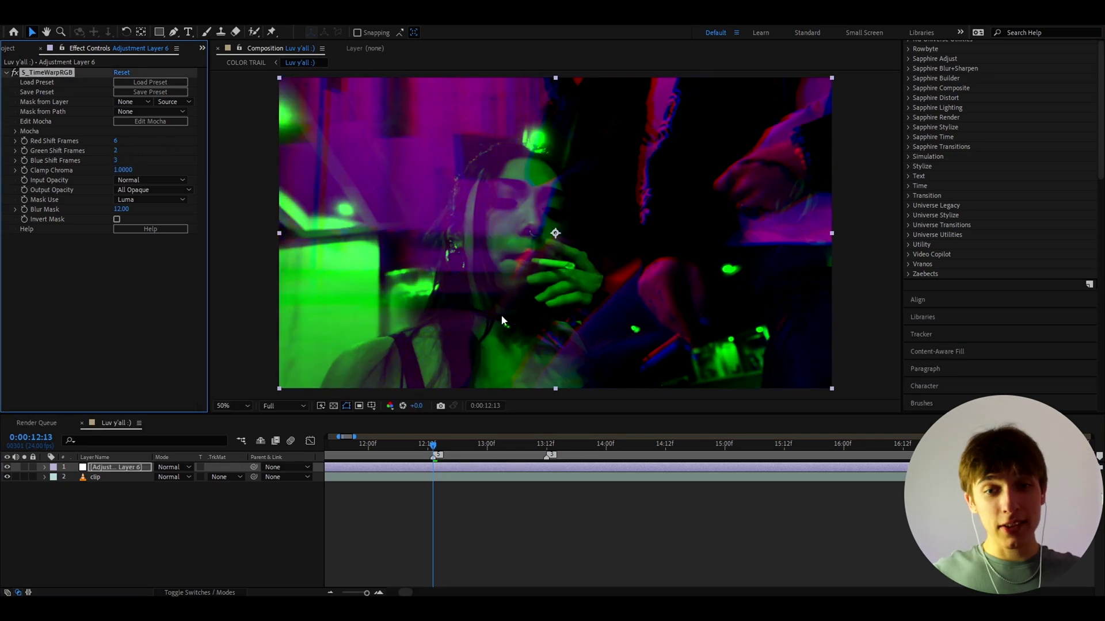
key("space")
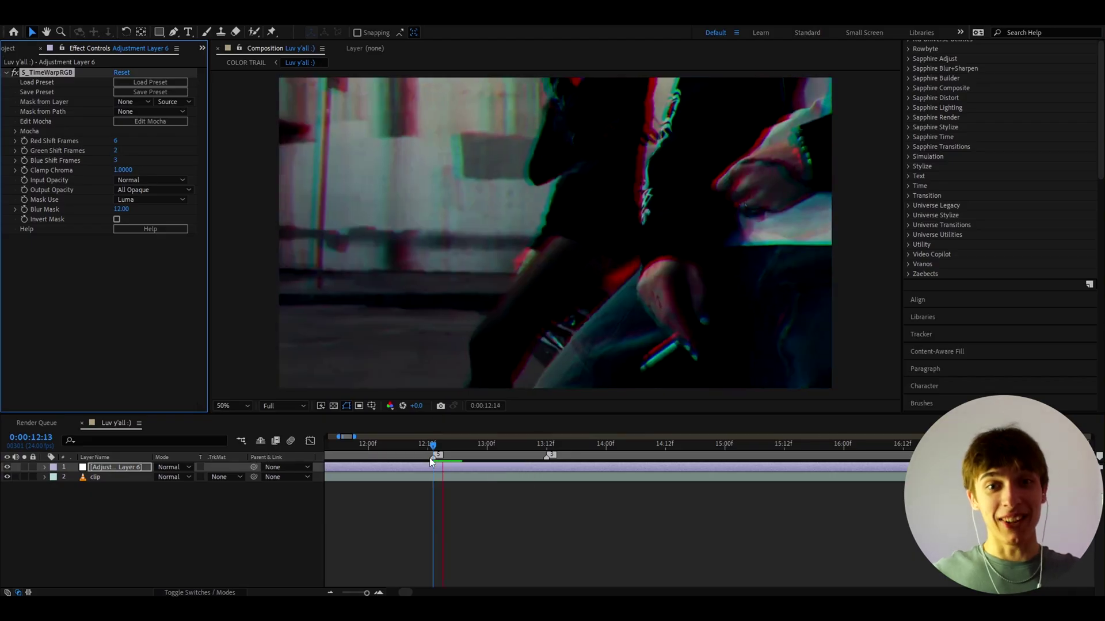
key("space")
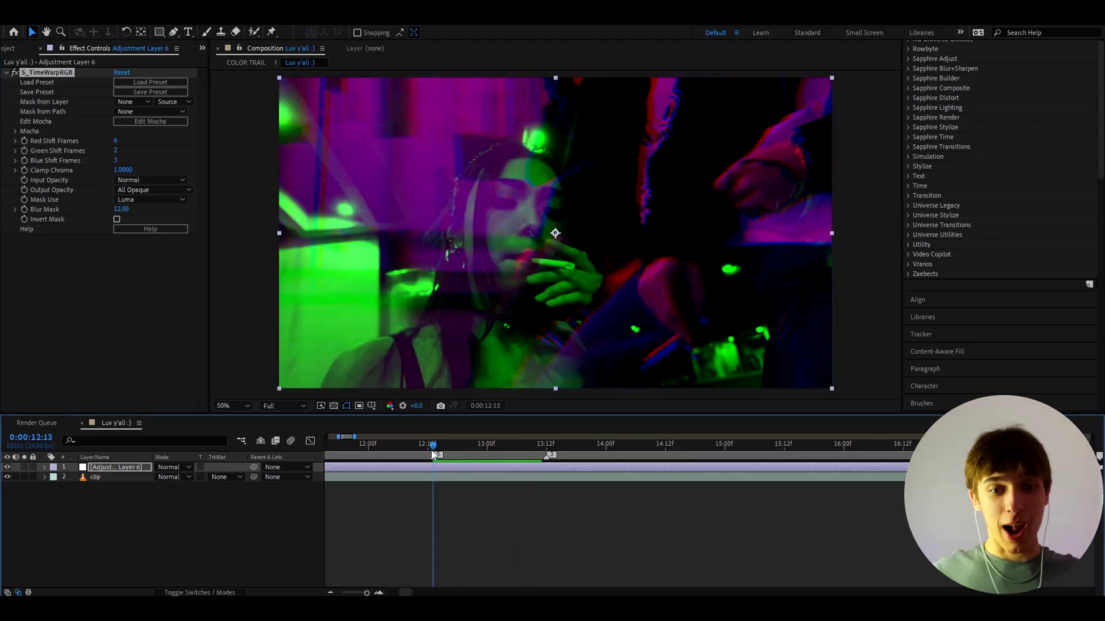
Apply Deep Glow to the adjustment layer below S_TimeWarpRGB and preview the glowing trails.
key("ctrl+space")
type("dee")
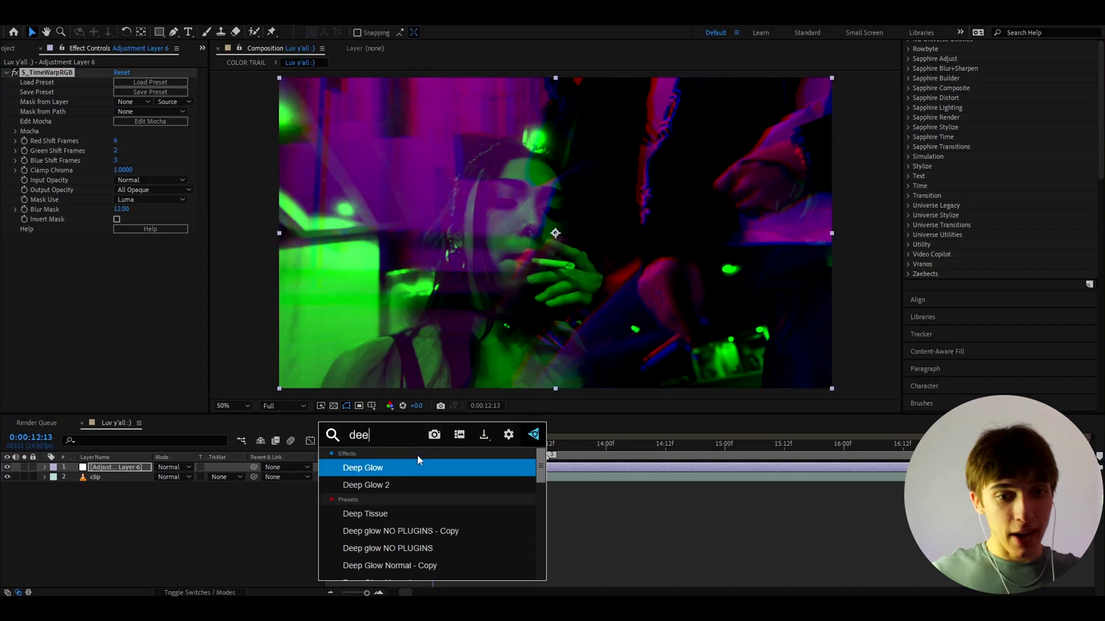
left_click(375, 468)
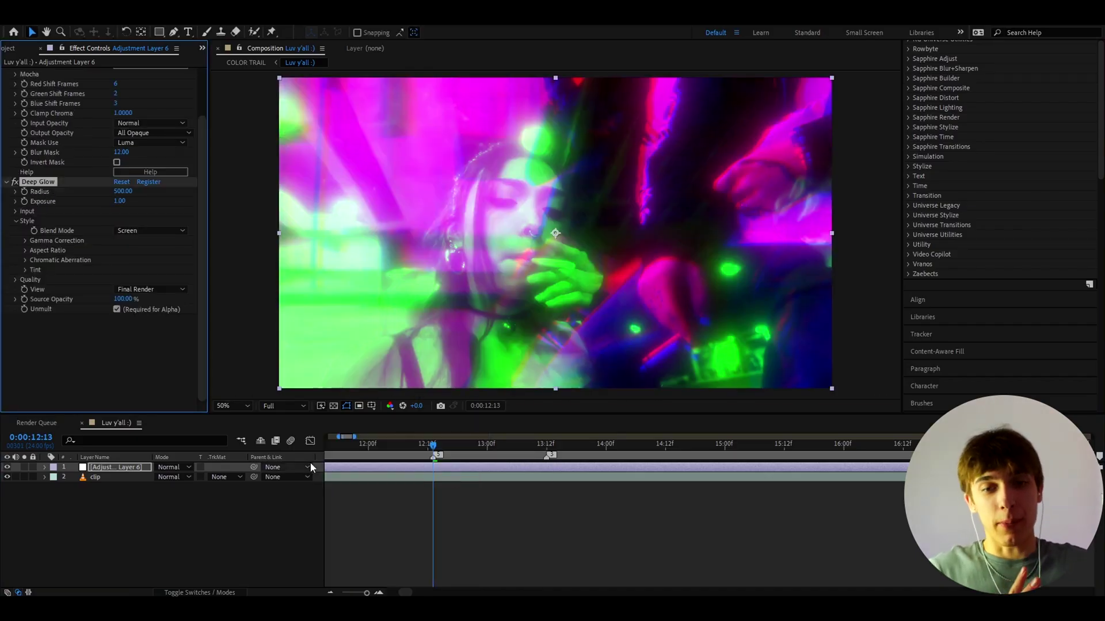
key("space")
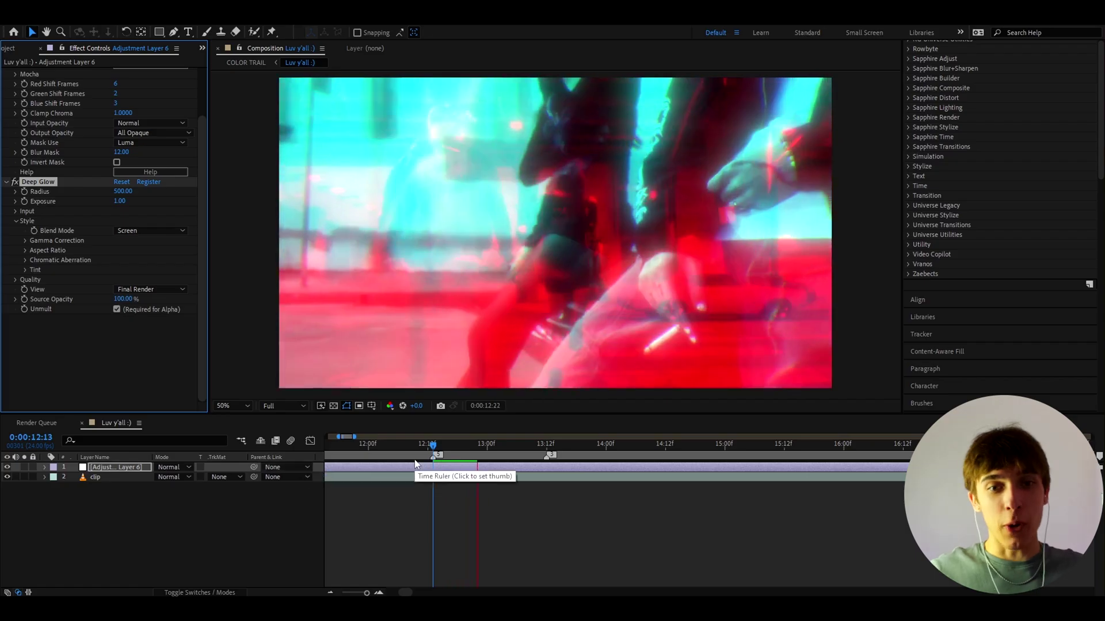
left_click(432, 446)
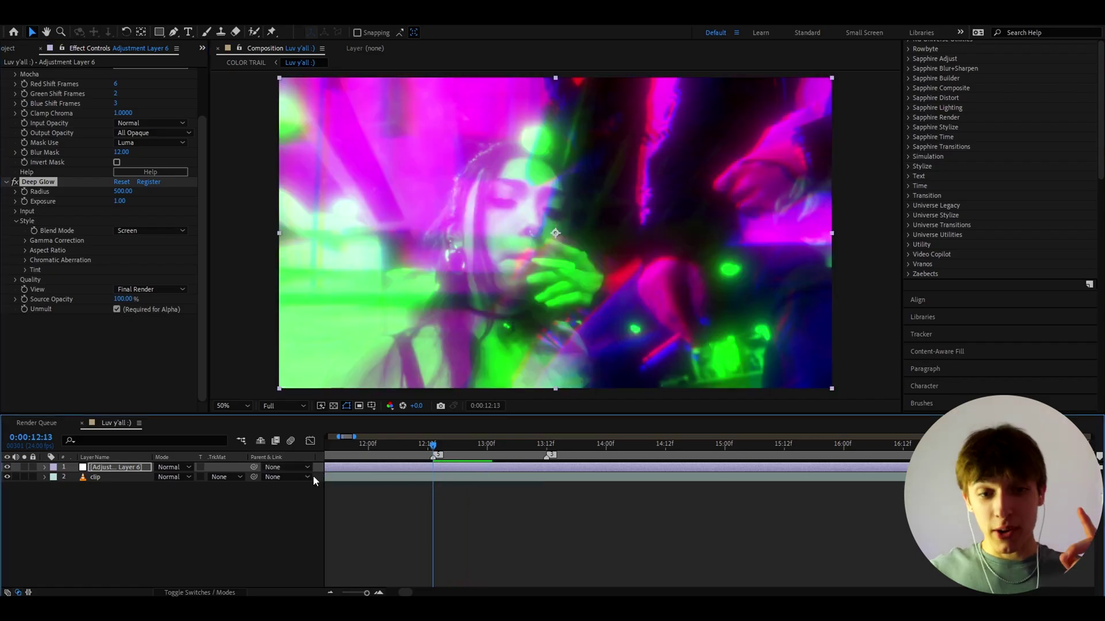
Duplicate the clip as clip 2, move it to the top, and set its blend mode to Luminosity.
left_click(95, 478)
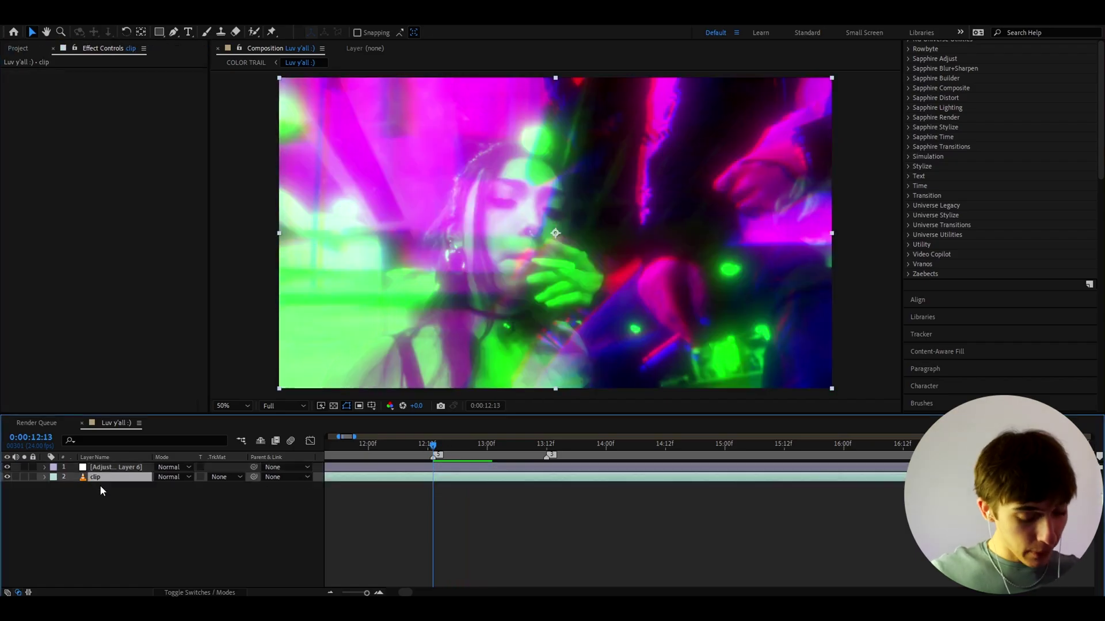
key("ctrl+d")
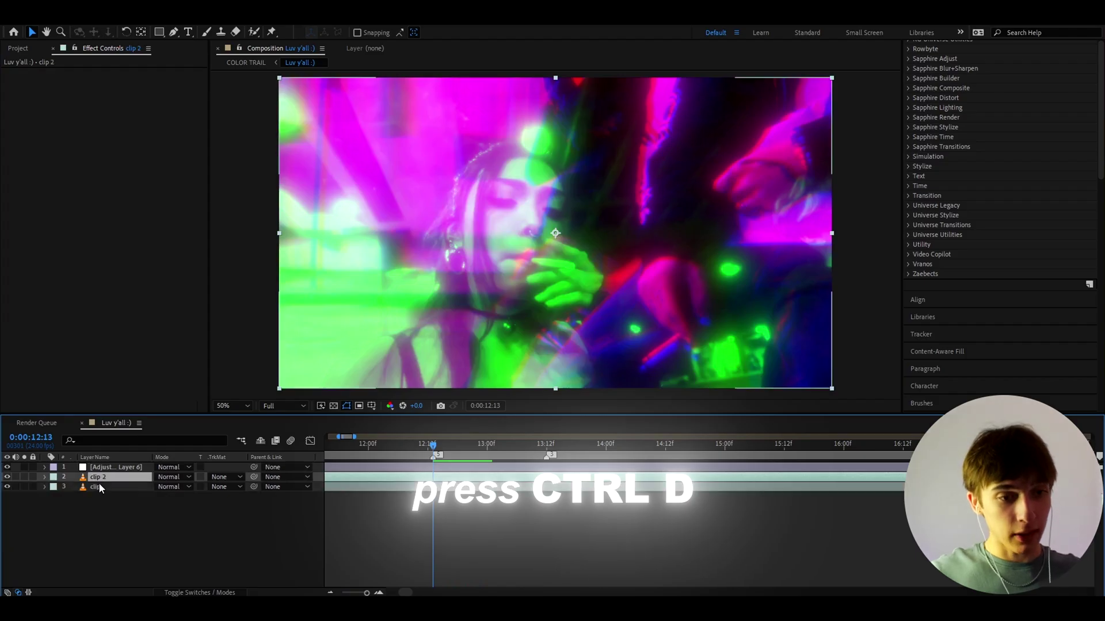
left_click_drag(104, 482, 112, 467)
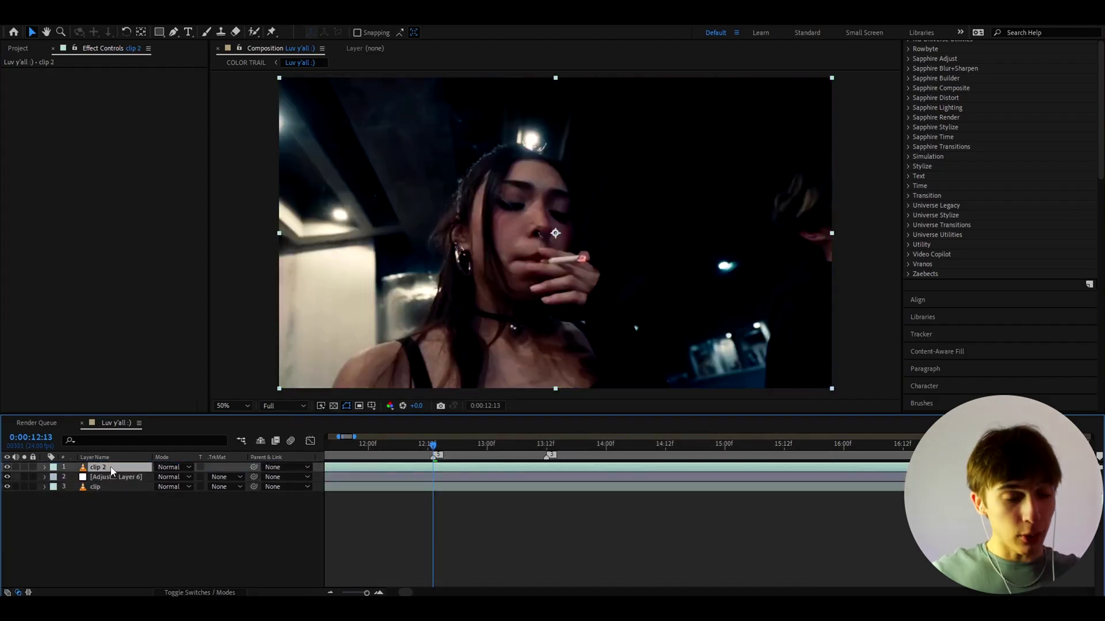
right_click(111, 469)
mouse_move(180, 278)
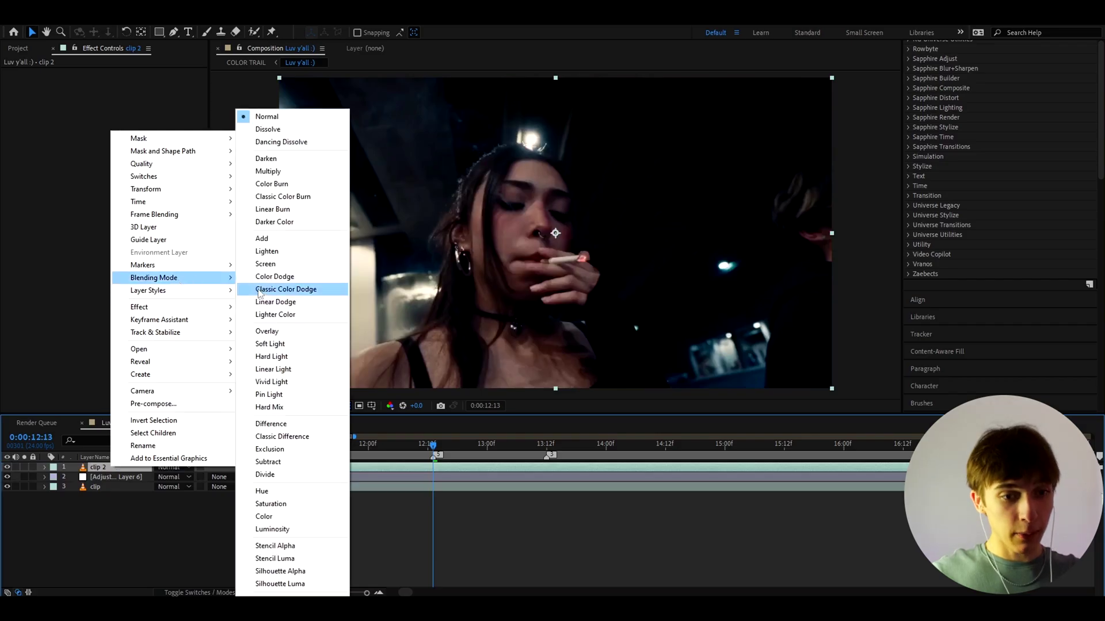
left_click(280, 529)
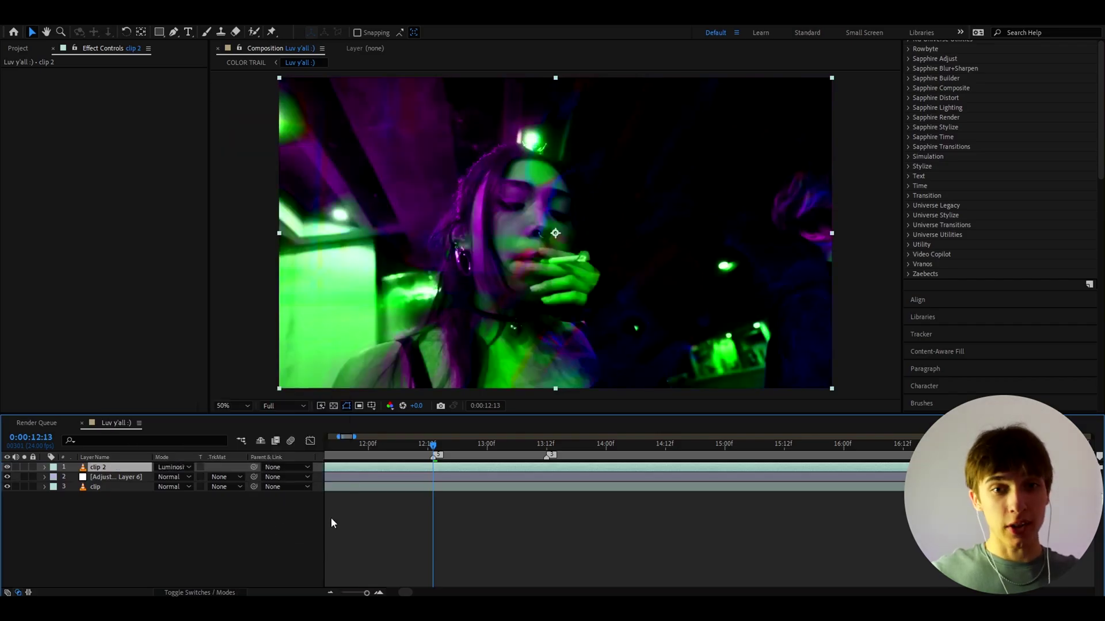
key("space")
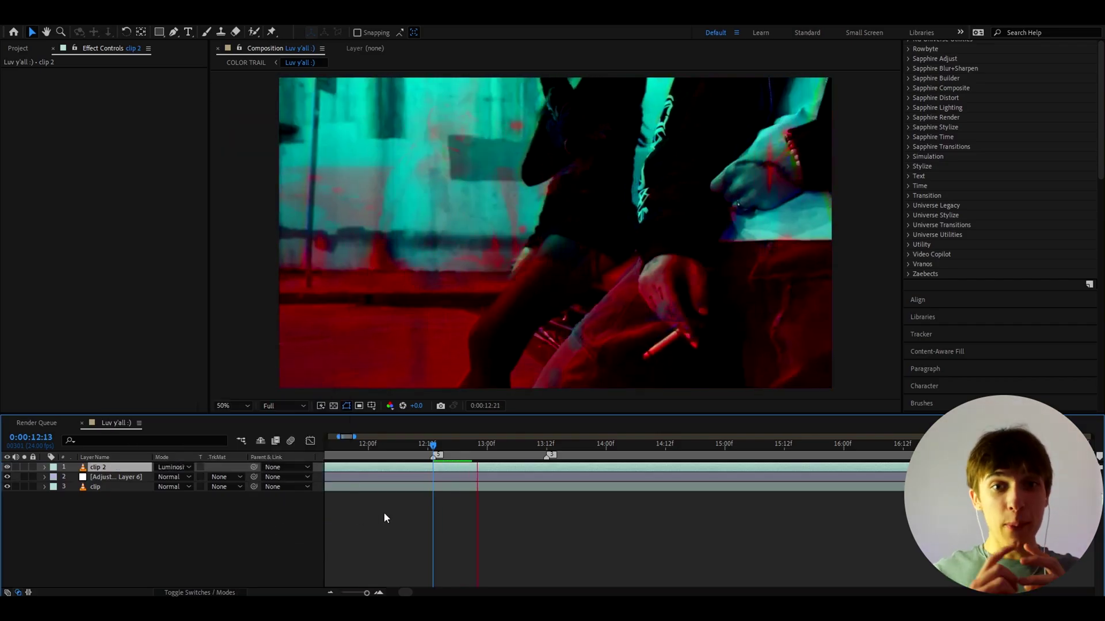
Apply Deep Glow to clip 2, preview it, and step to frame 12:11.
key("ctrl+space")
type("dee")
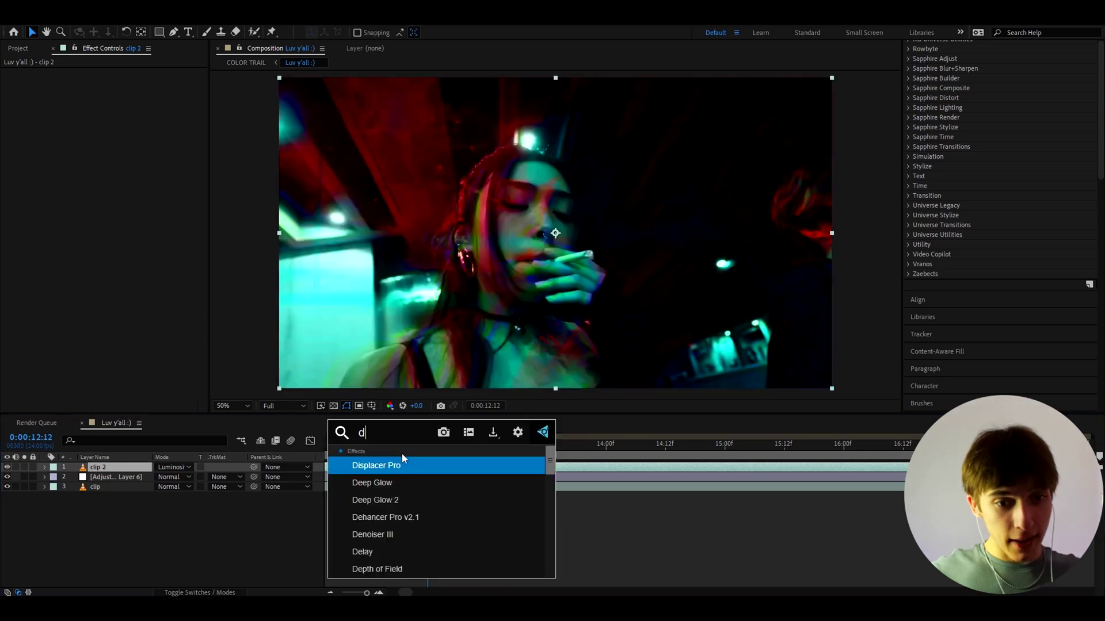
left_click(384, 467)
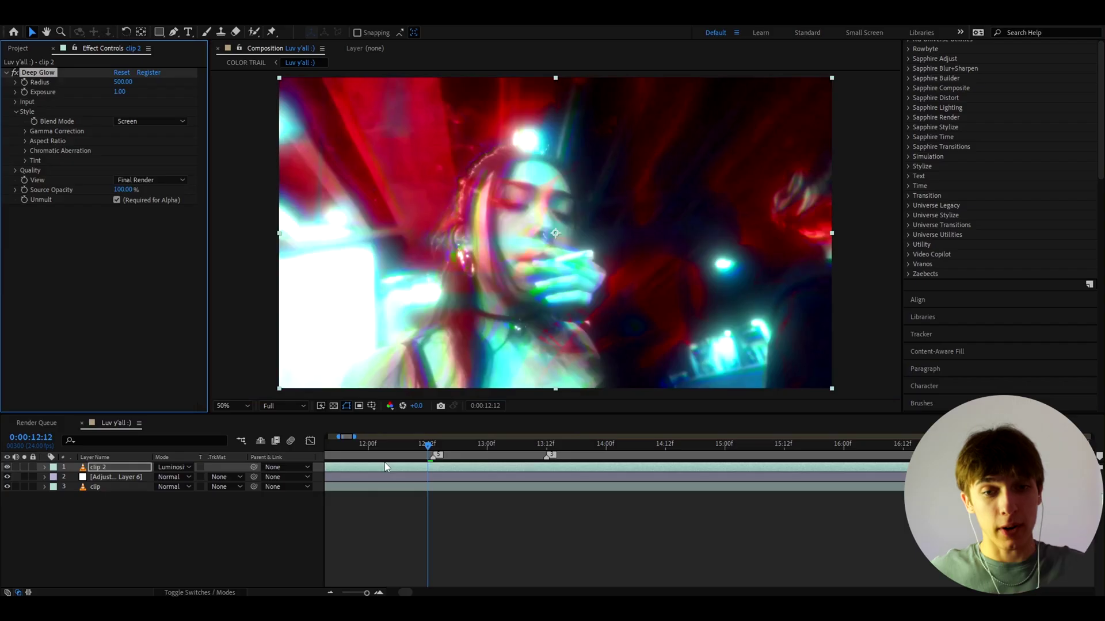
key("space")
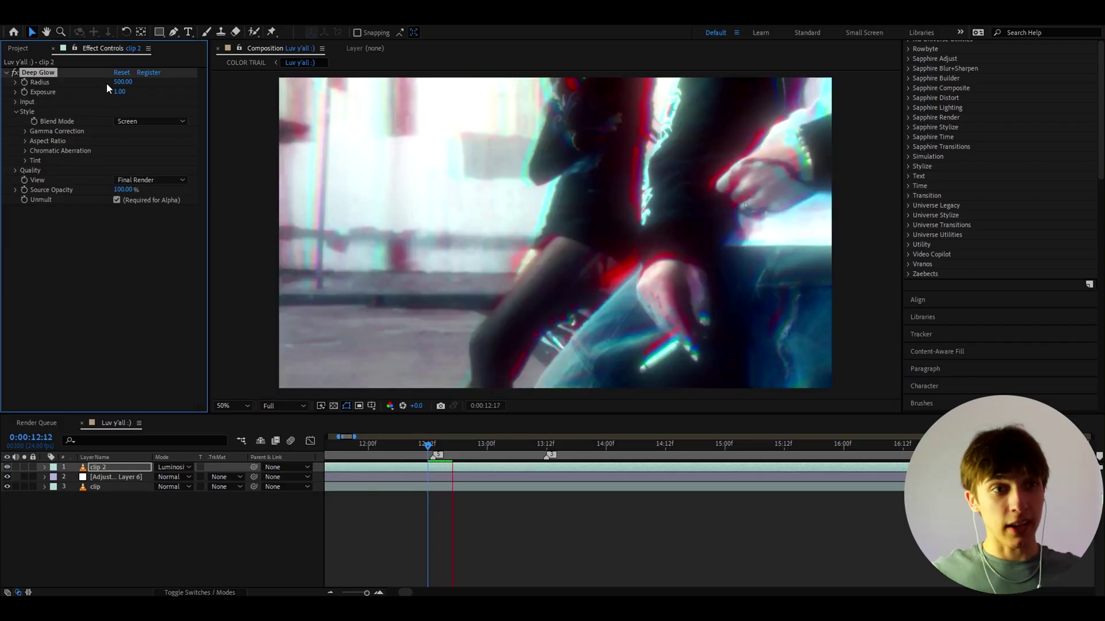
left_click(415, 454)
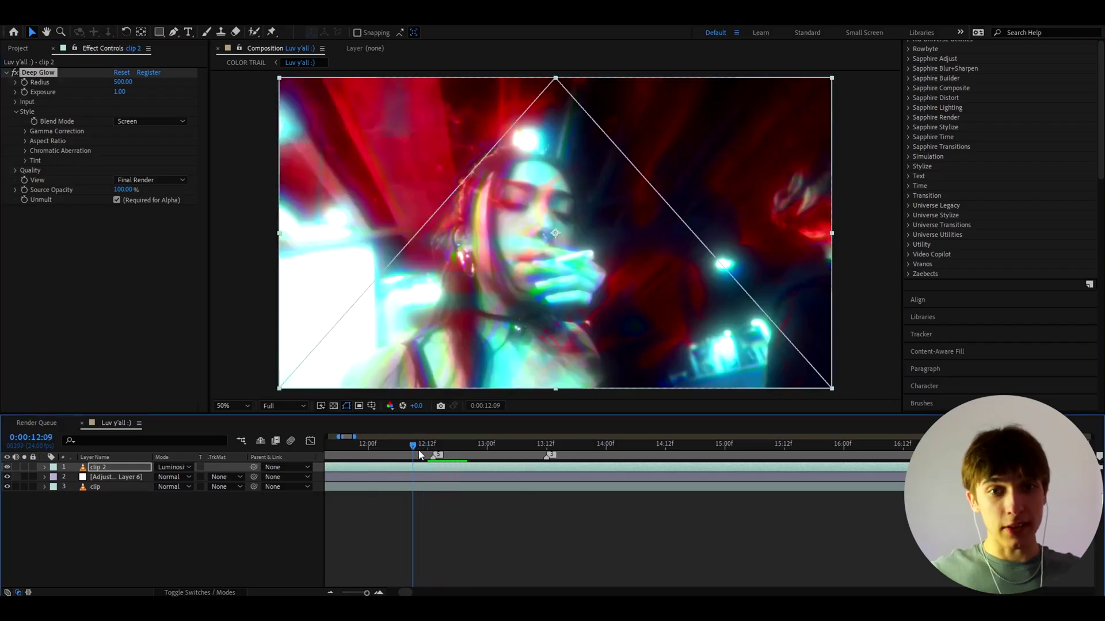
left_click(420, 453)
left_click(425, 448)
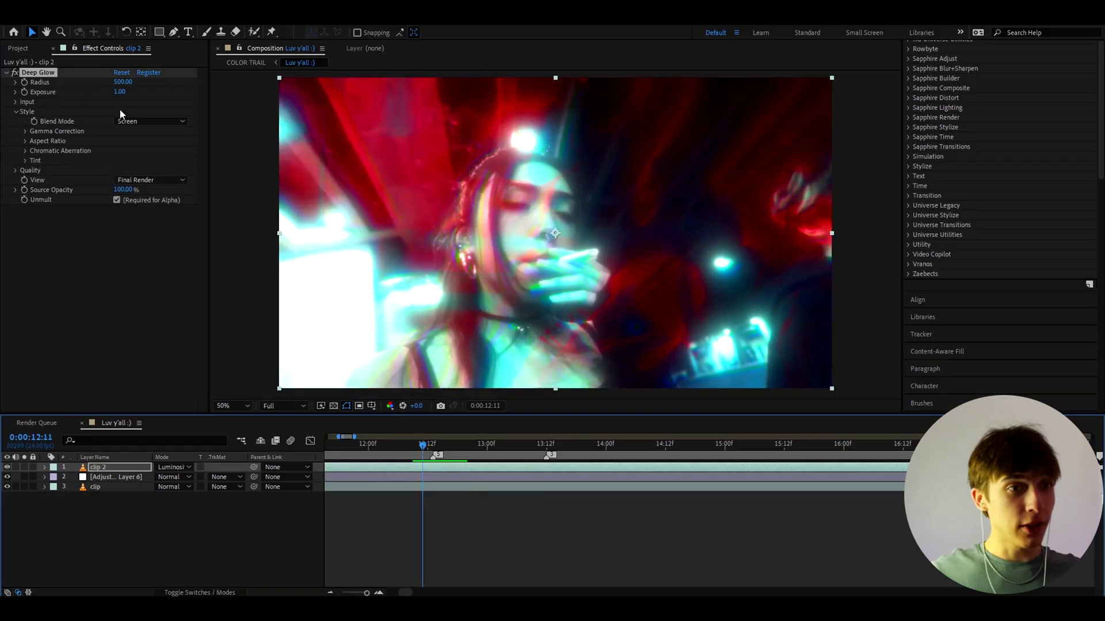
Lower clip 2's Deep Glow Exposure to 0.07 and preview the subtler glow.
left_click(120, 92)
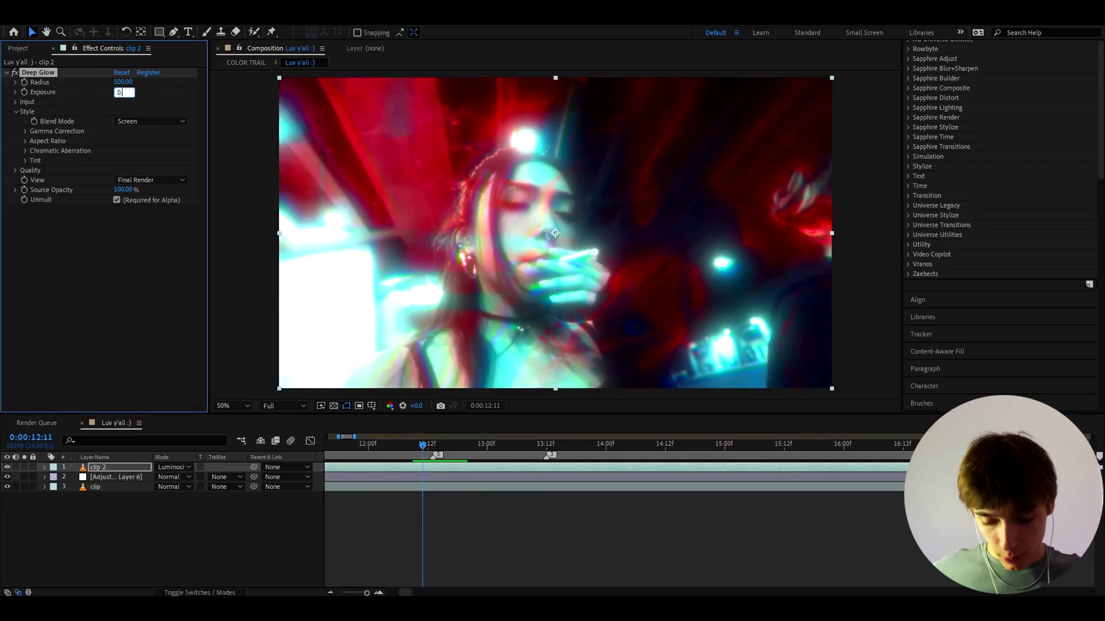
key("Return")
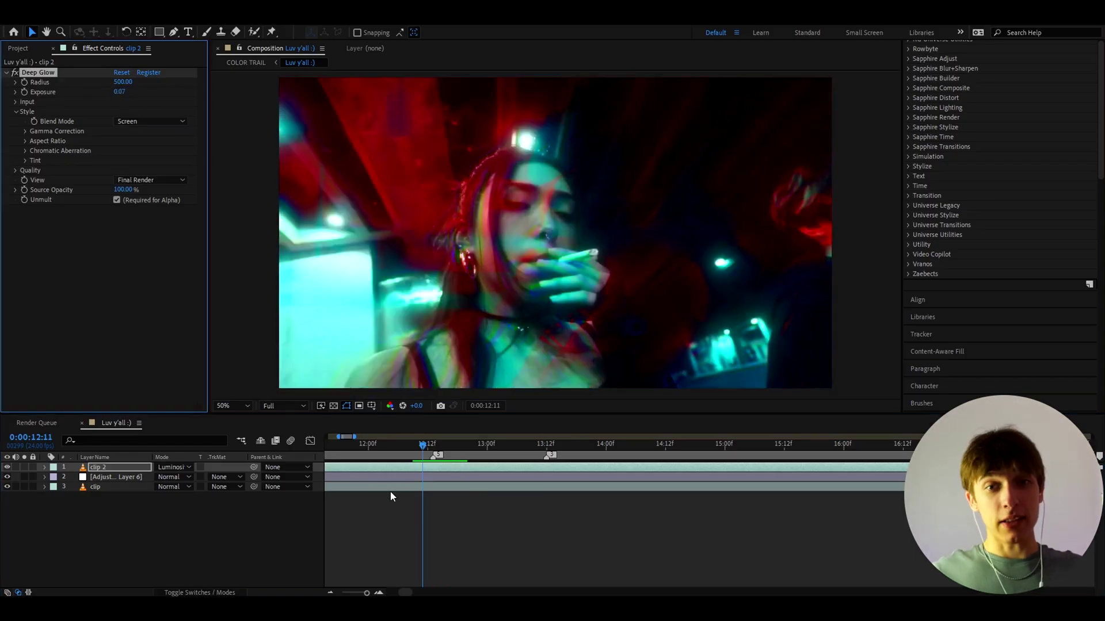
key("space")
key("=")
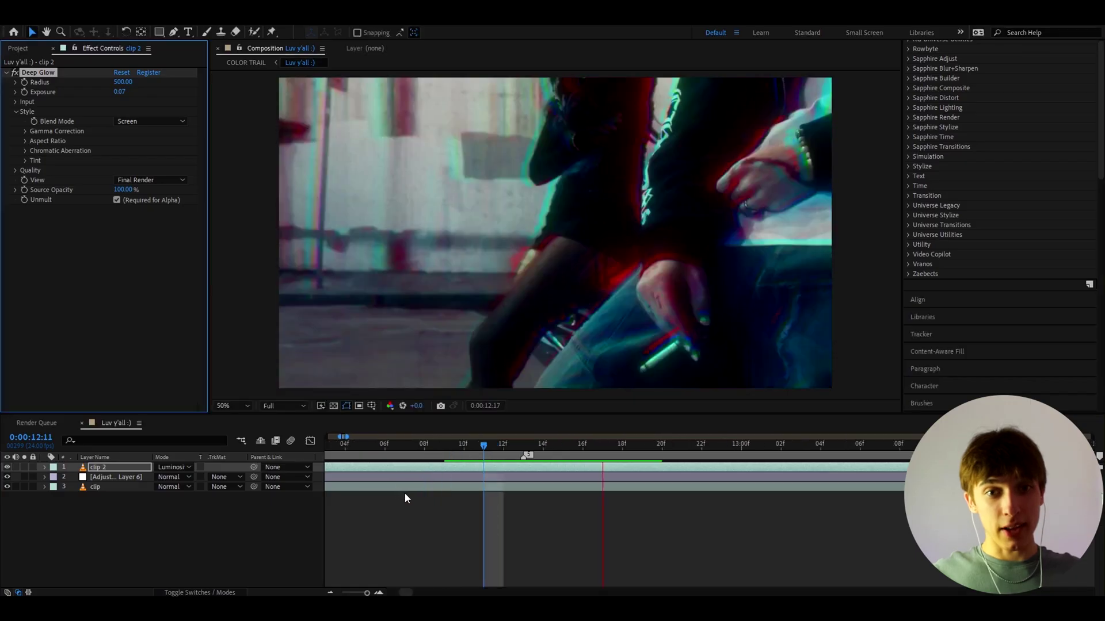
left_click(488, 451)
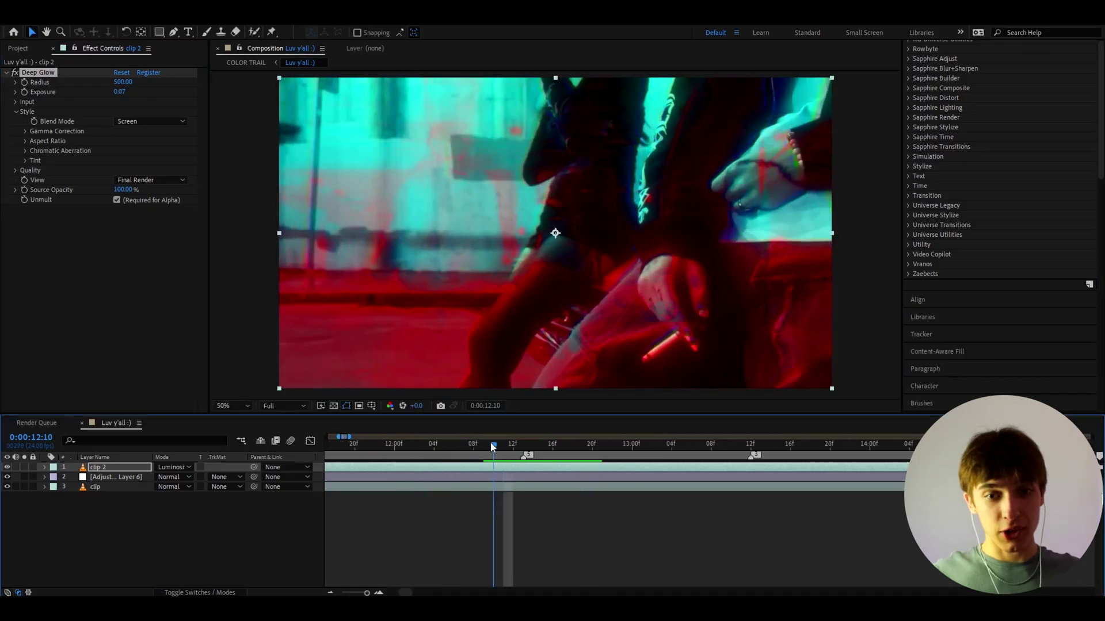
left_click_drag(488, 451, 523, 448)
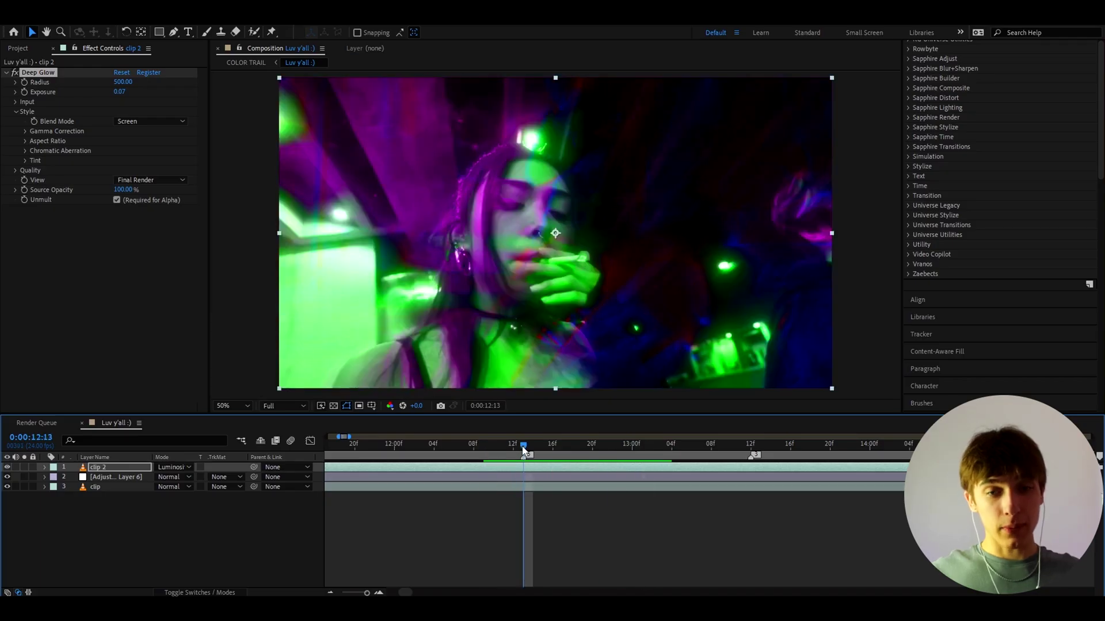
Add Adjustment Layer 7 on top and apply the Extreme Ripple preset from User Presets > Impact Presets.
left_click(512, 467)
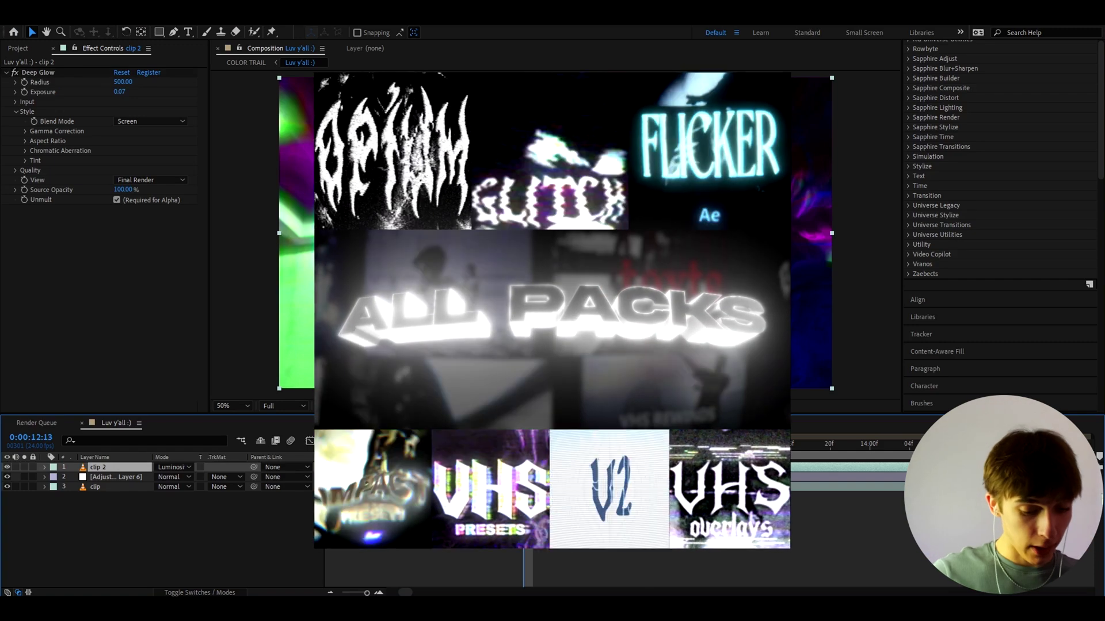
key("ctrl+alt+y")
left_click(908, 127)
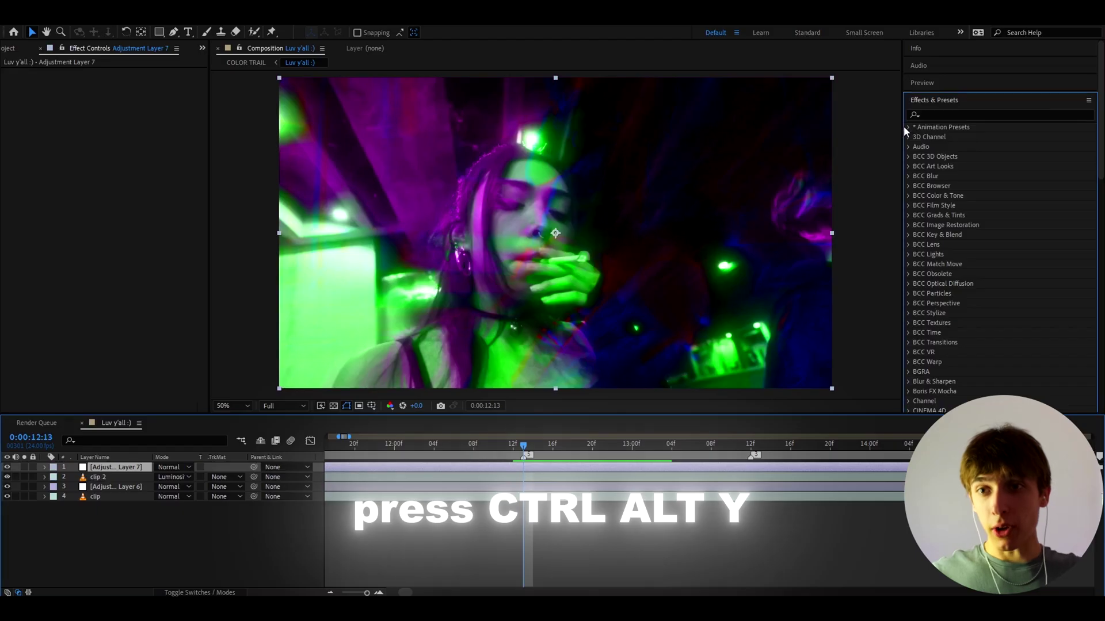
left_click(918, 147)
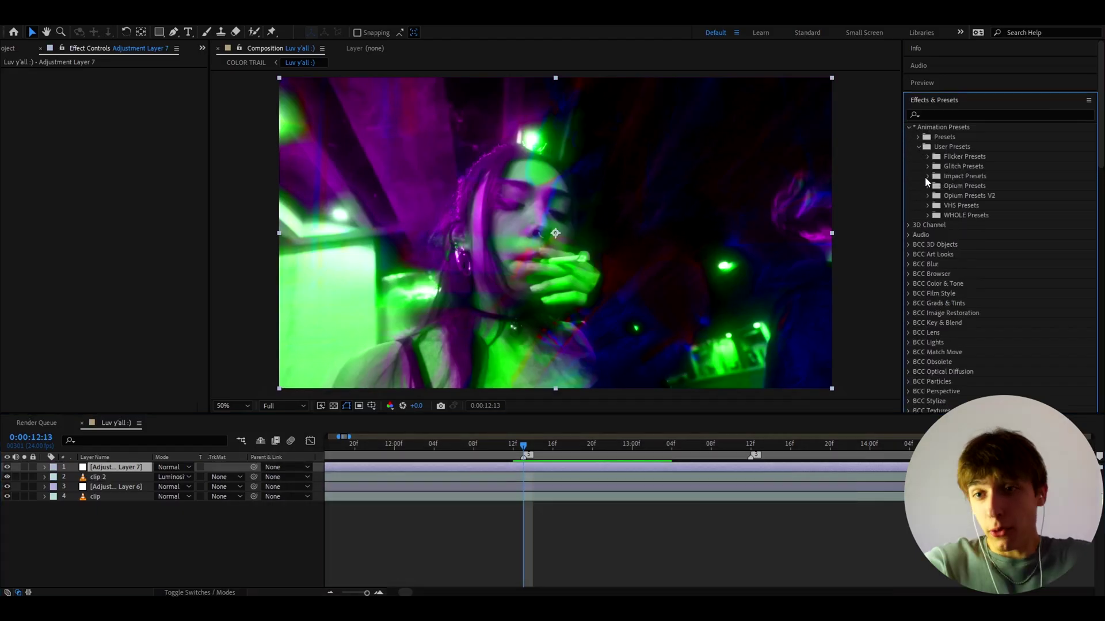
left_click(926, 177)
scroll(968, 253, "down", 3)
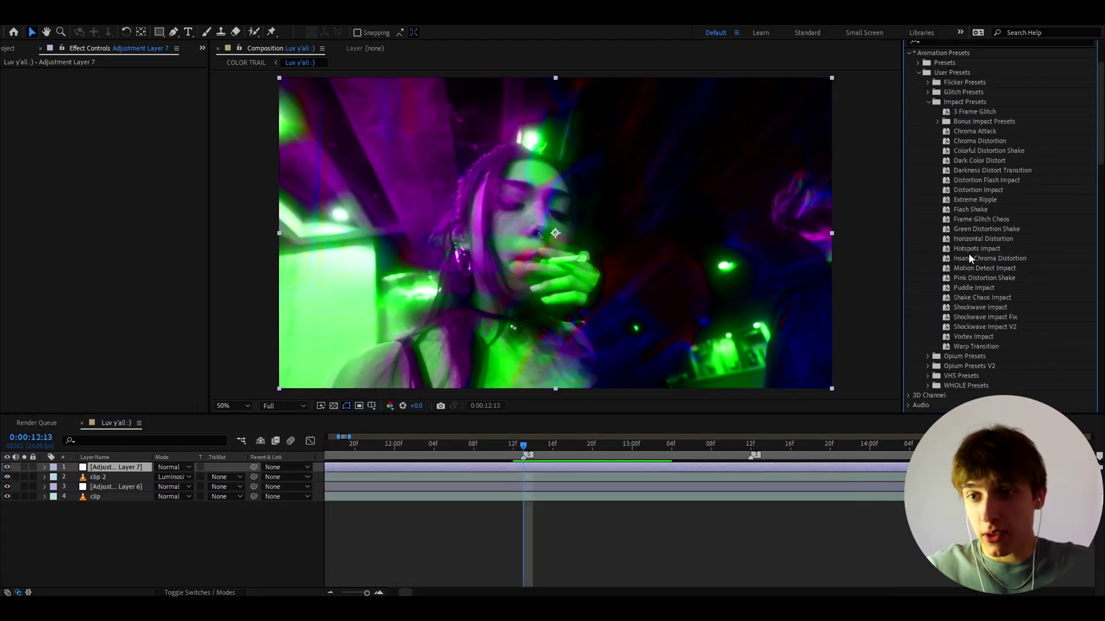
left_click_drag(975, 199, 518, 490)
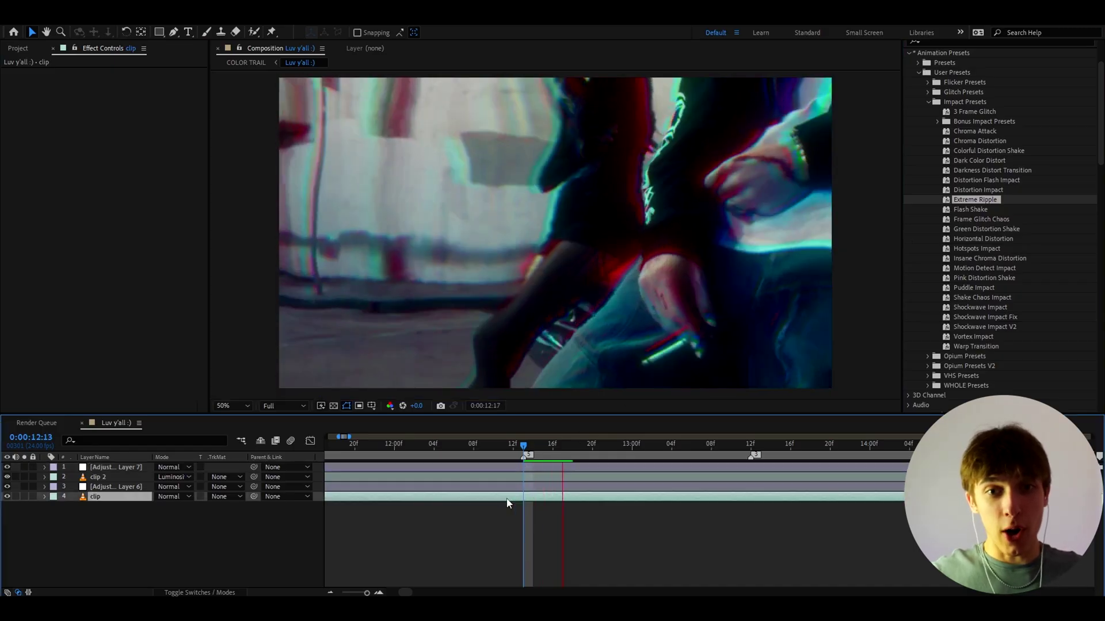
mouse_move(523, 446)
left_mouse_down()
mouse_move(514, 444)
mouse_move(646, 444)
mouse_move(513, 444)
mouse_move(524, 445)
left_mouse_up()
left_click(523, 471)
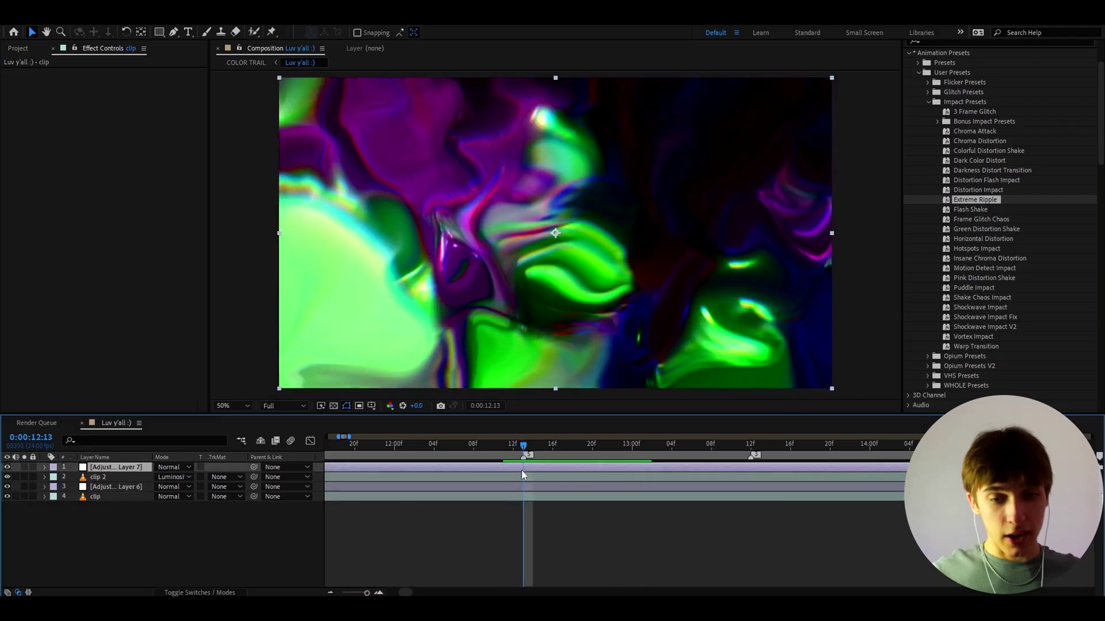
Trim Adjustment Layer 7 to start at the 12:13 cut and move to the next cut near 17:04.
key("alt+bracketleft")
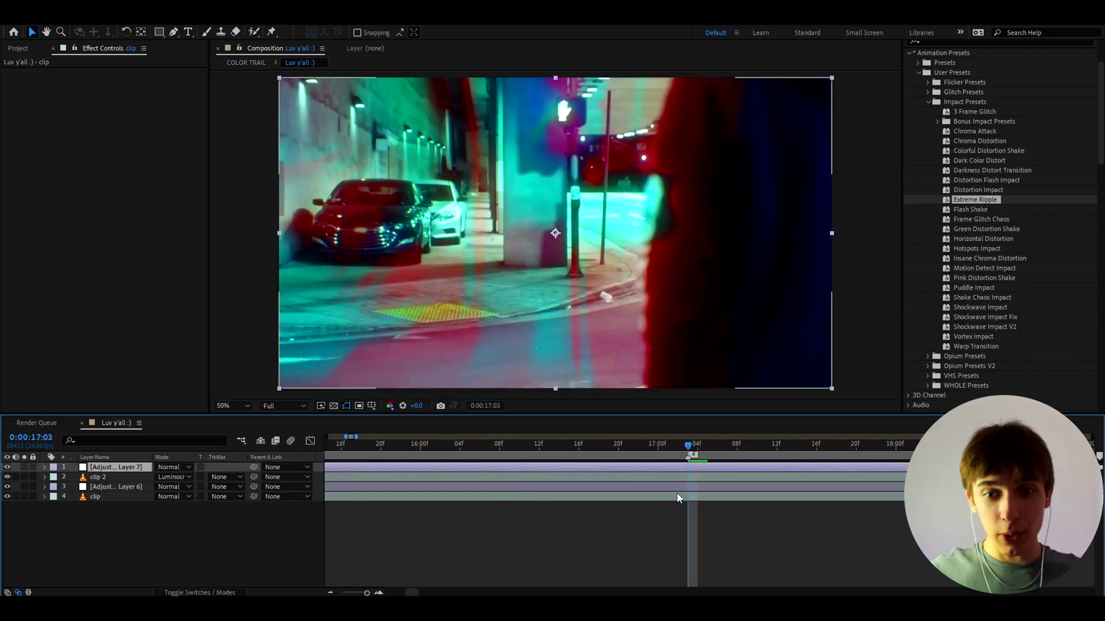
left_click(678, 498)
key("space")
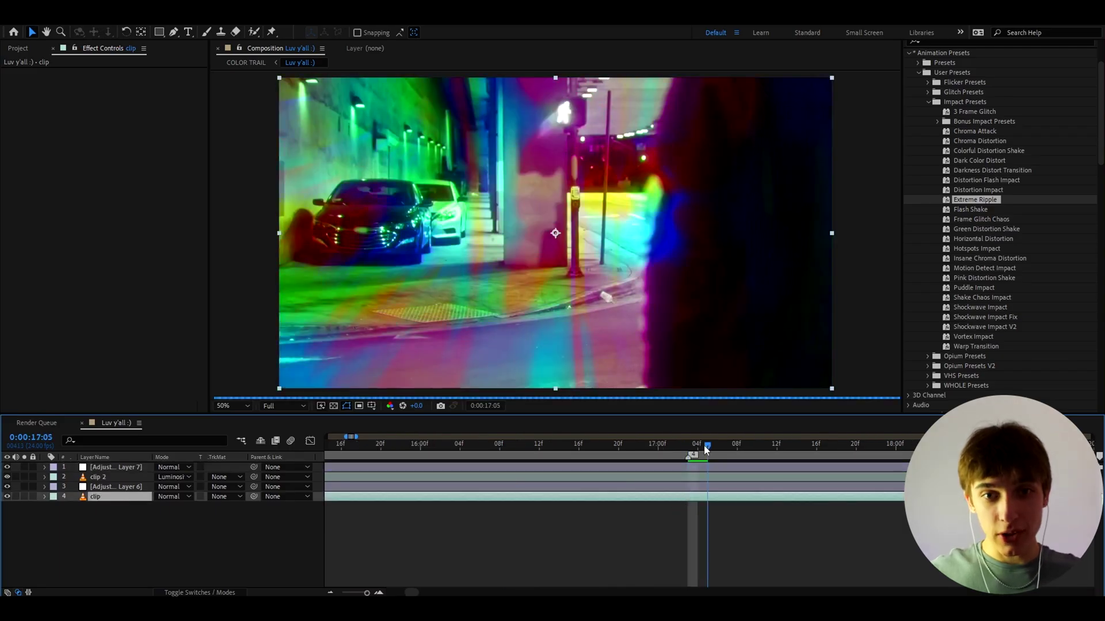
key("space")
mouse_move(692, 450)
left_mouse_down()
mouse_move(728, 438)
mouse_move(698, 442)
left_mouse_up()
Add Adjustment Layer 8 on top with the Motion Detect Impact preset.
left_click(676, 467)
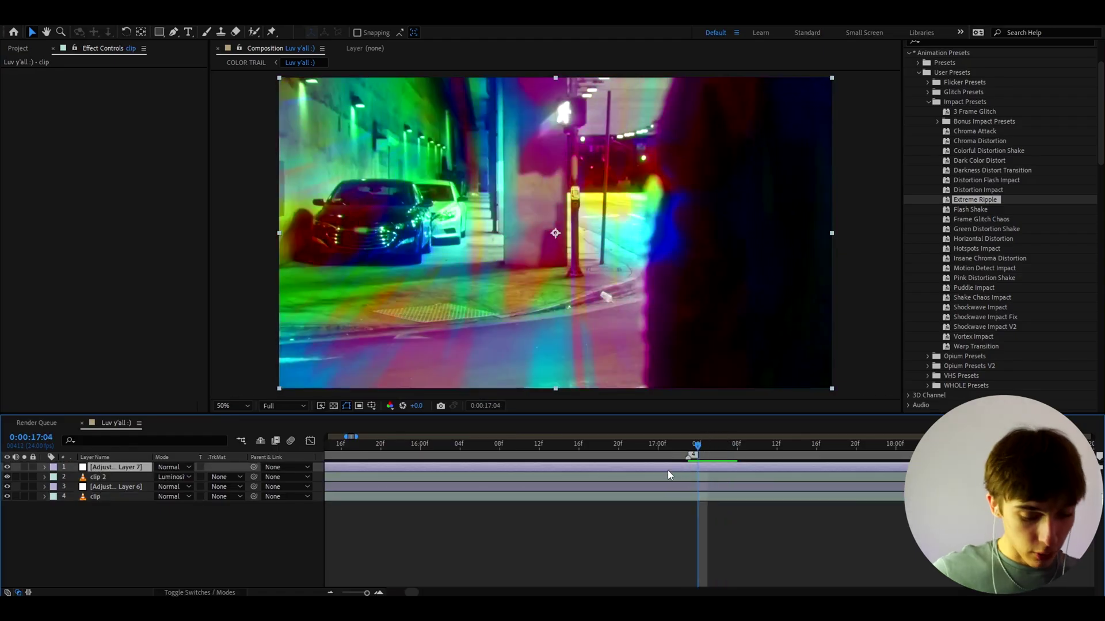
key("ctrl+alt+y")
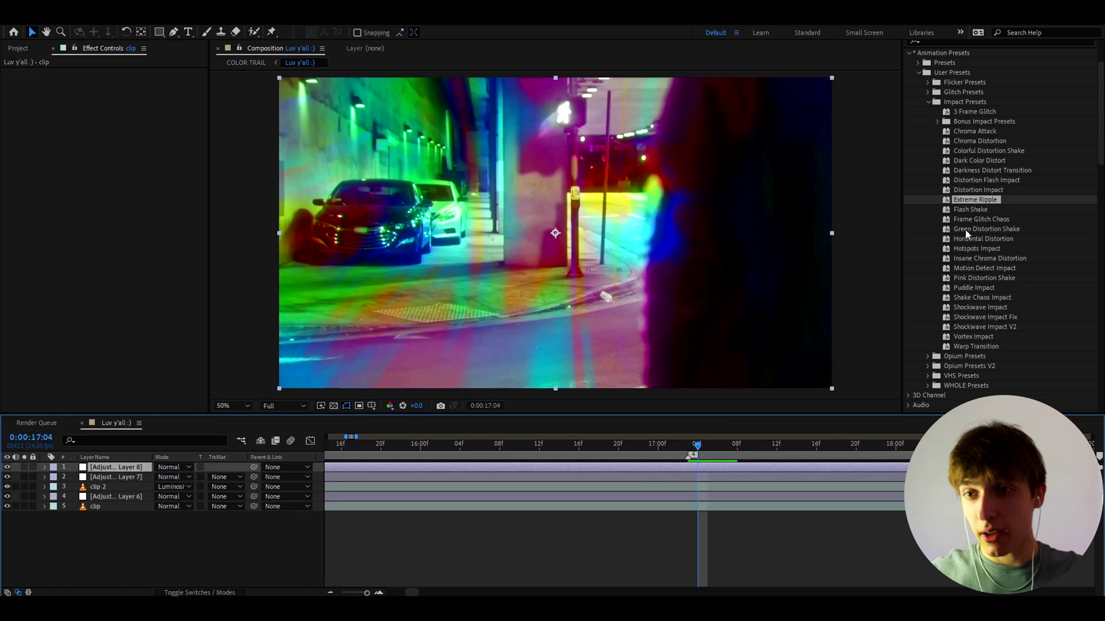
left_click(967, 267)
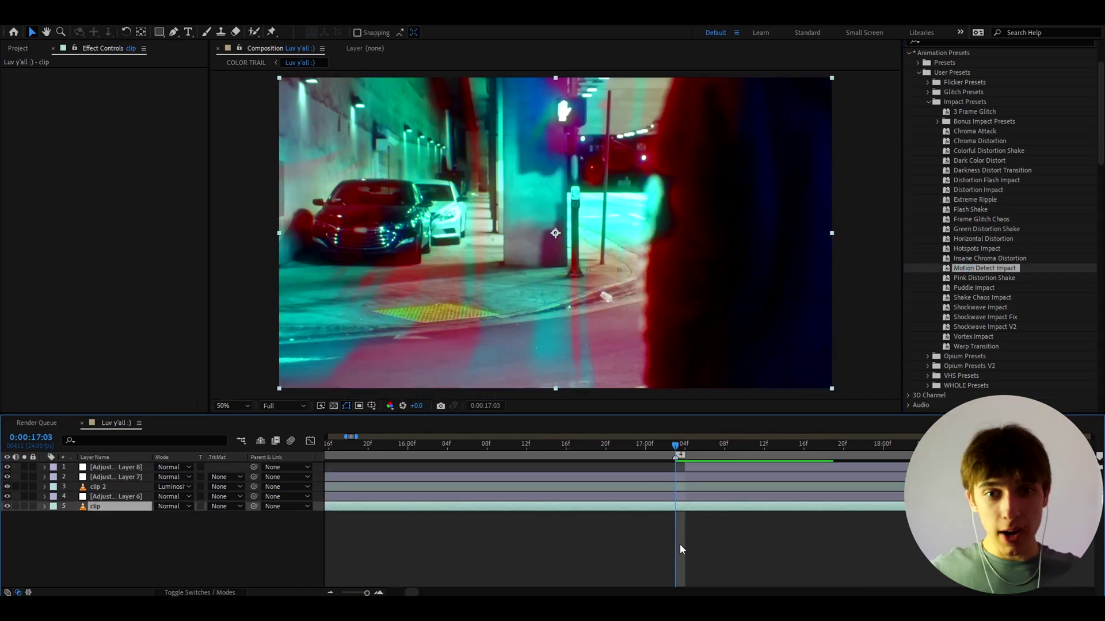
left_click(685, 447)
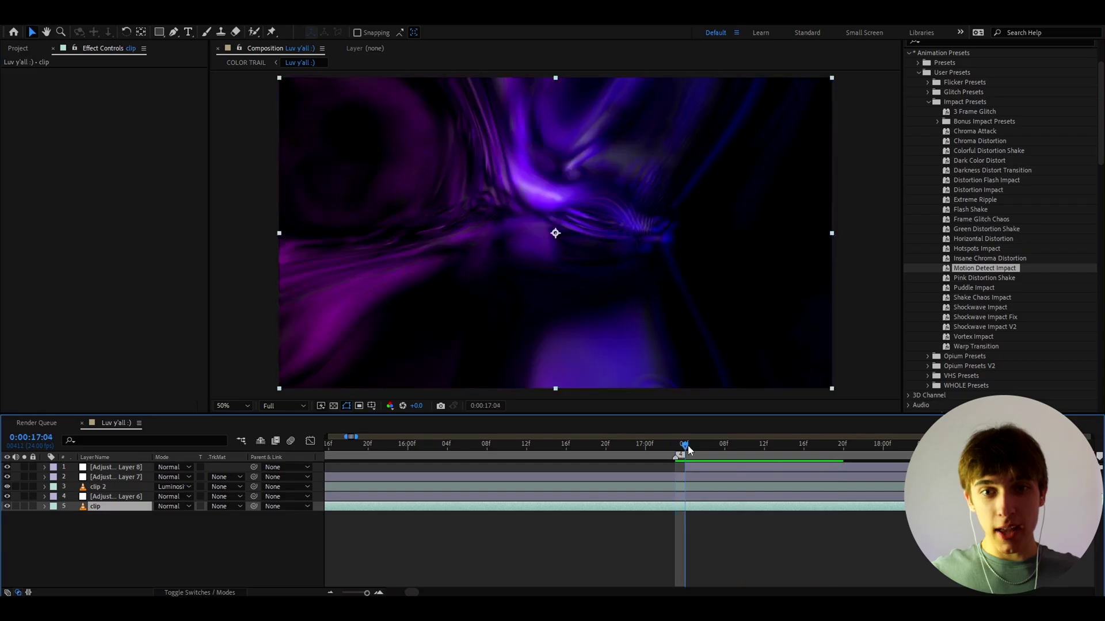
left_click_drag(689, 450, 754, 443)
left_click(726, 468)
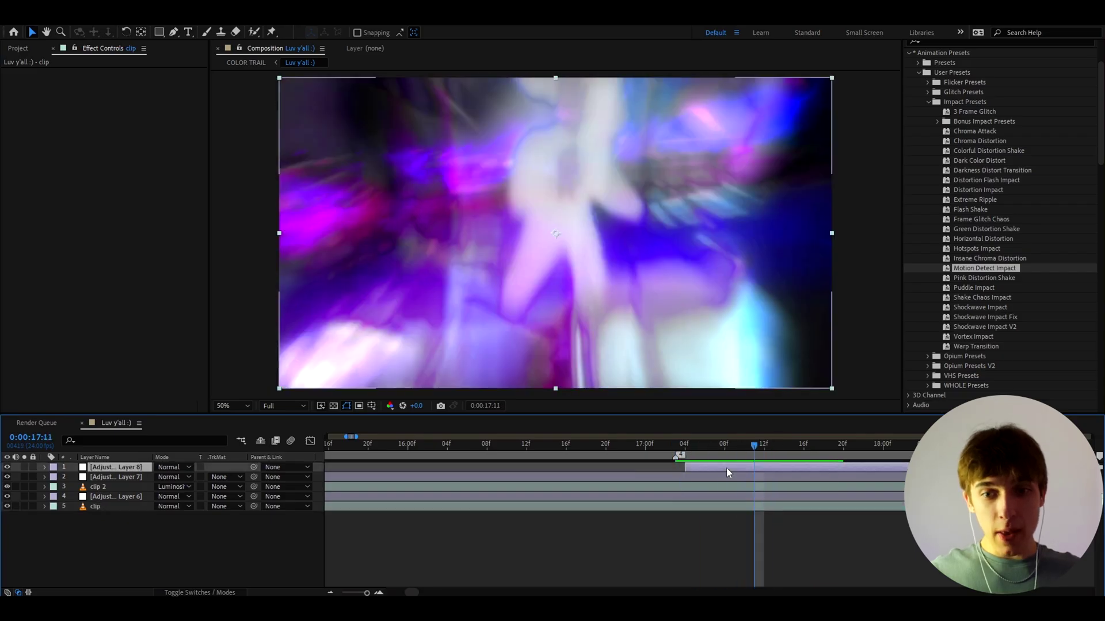
left_click(8, 467)
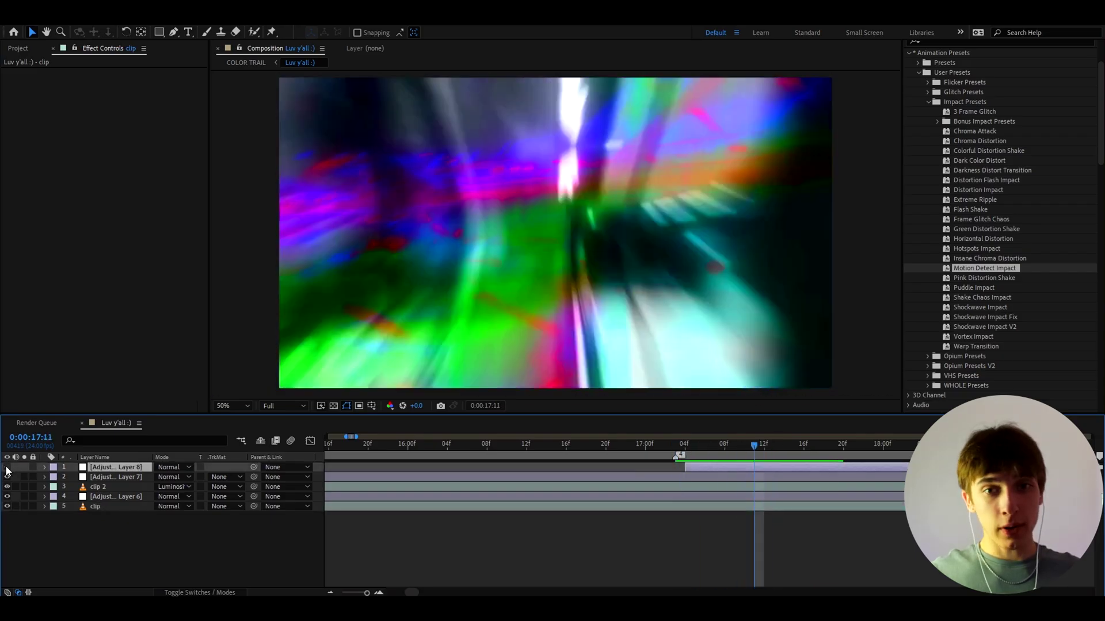
key("Page_Up")
key("Page_Up")
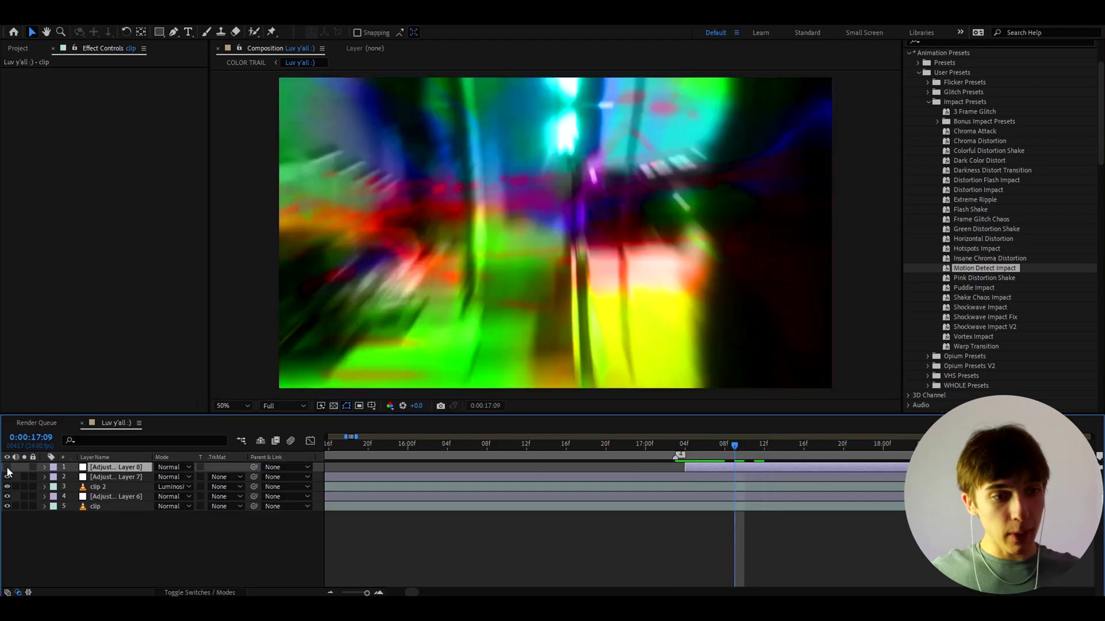
left_click(7, 467)
key("space")
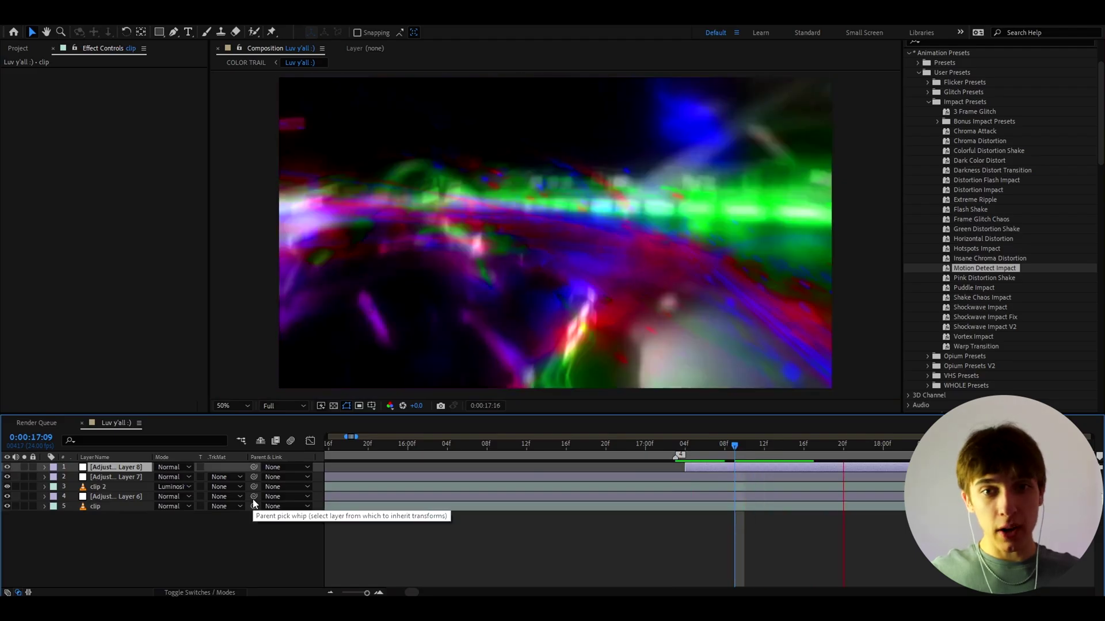
key("minus")
left_click_drag(499, 454, 468, 453)
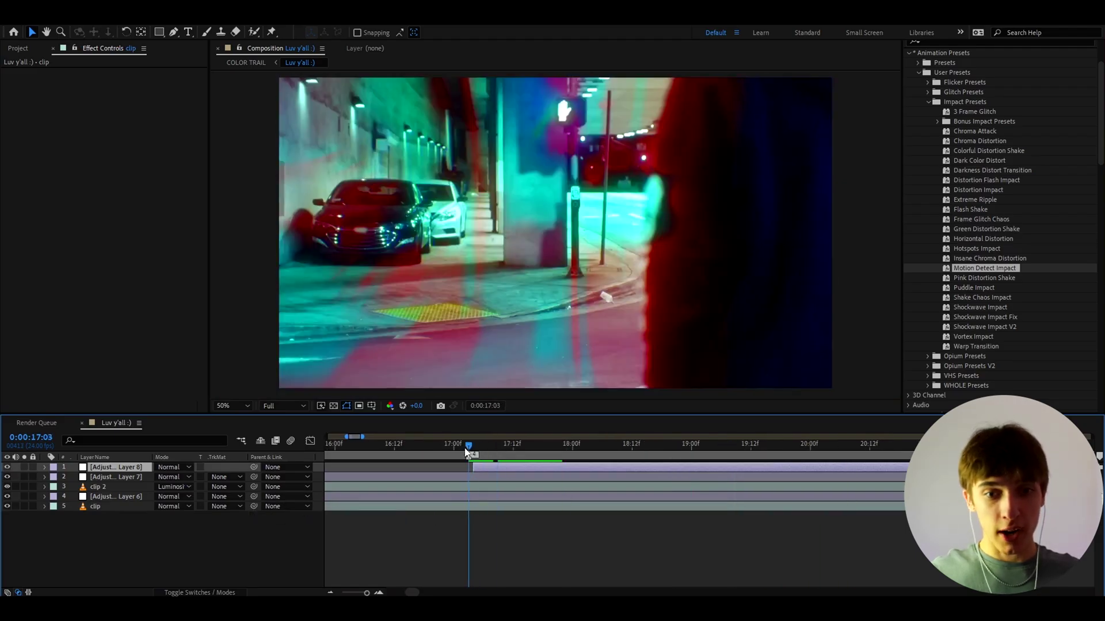
key("space")
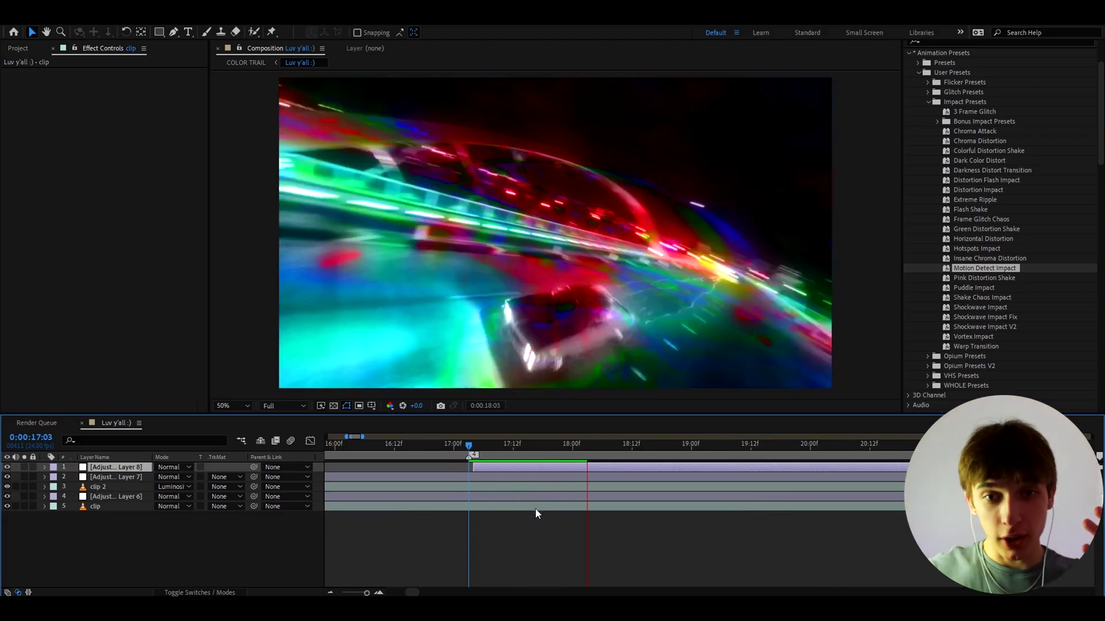
left_click(535, 510)
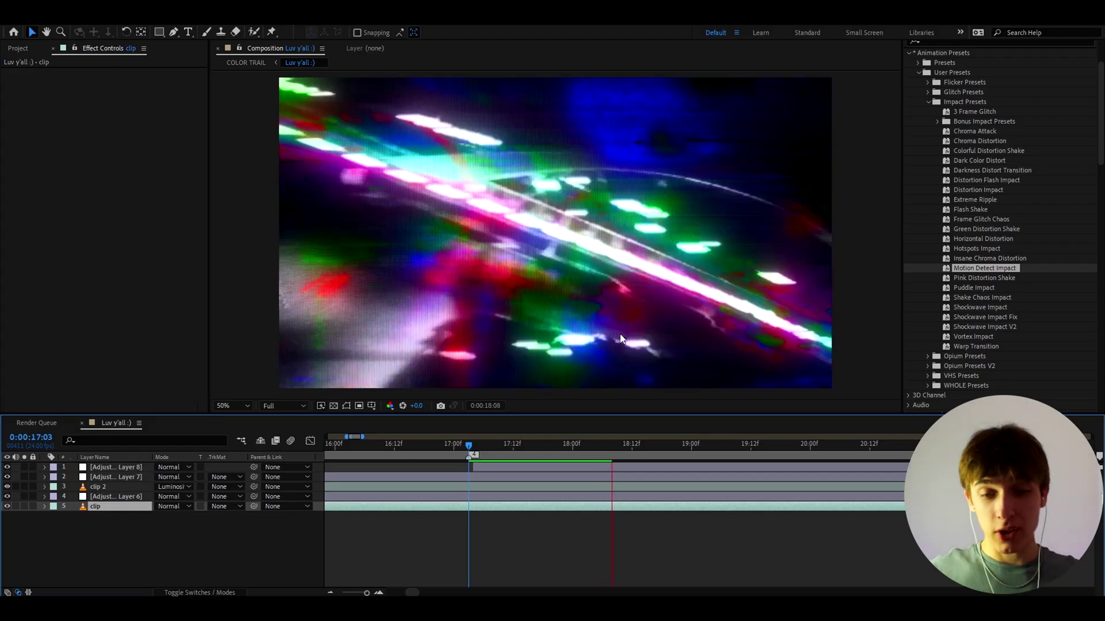
key("space")
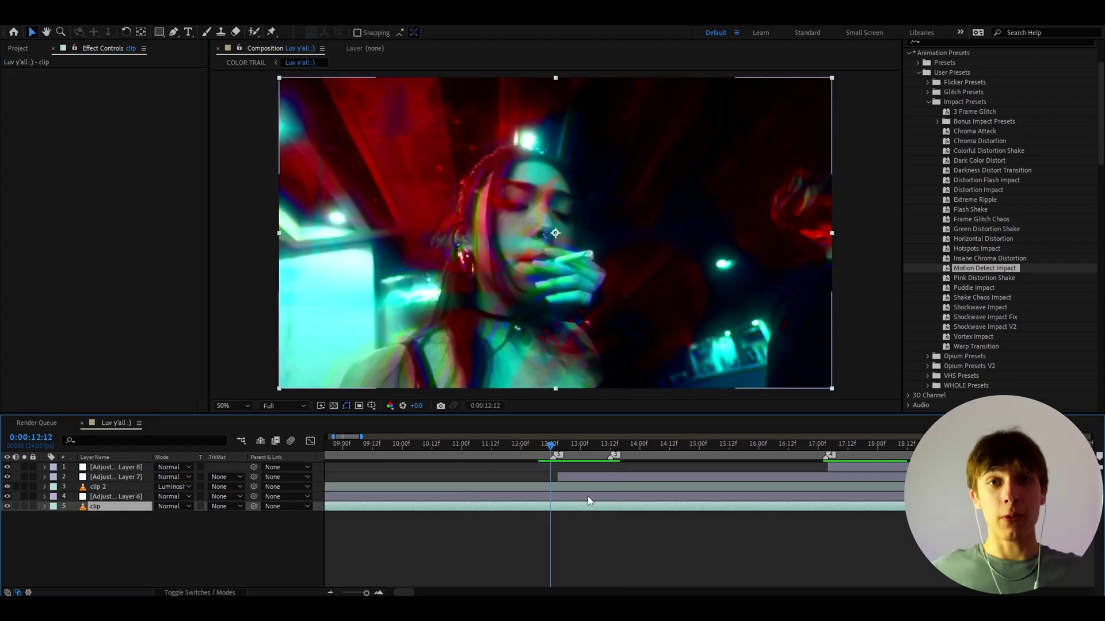